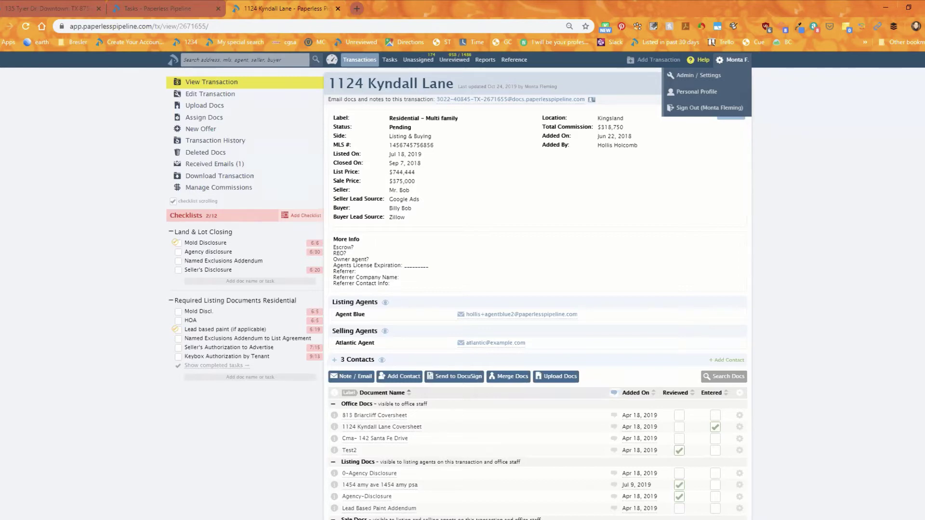
left_click(43, 5)
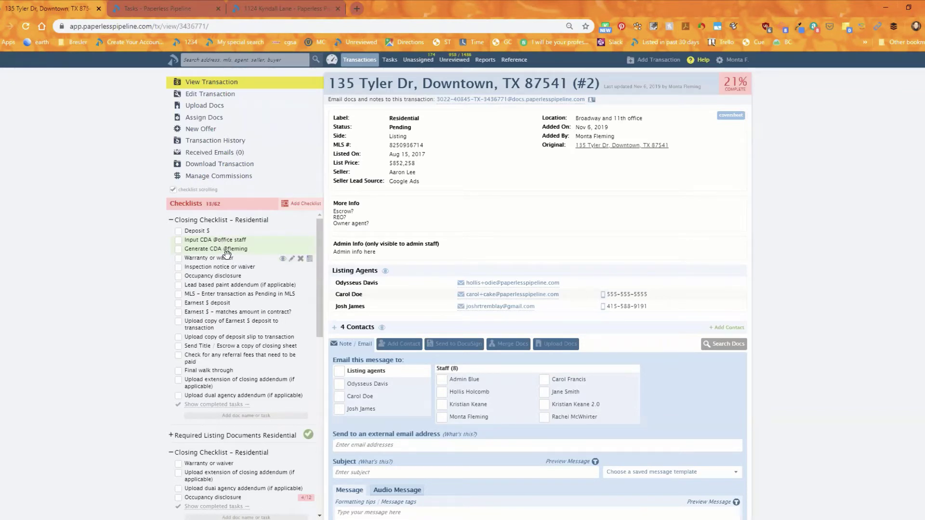
left_click(154, 10)
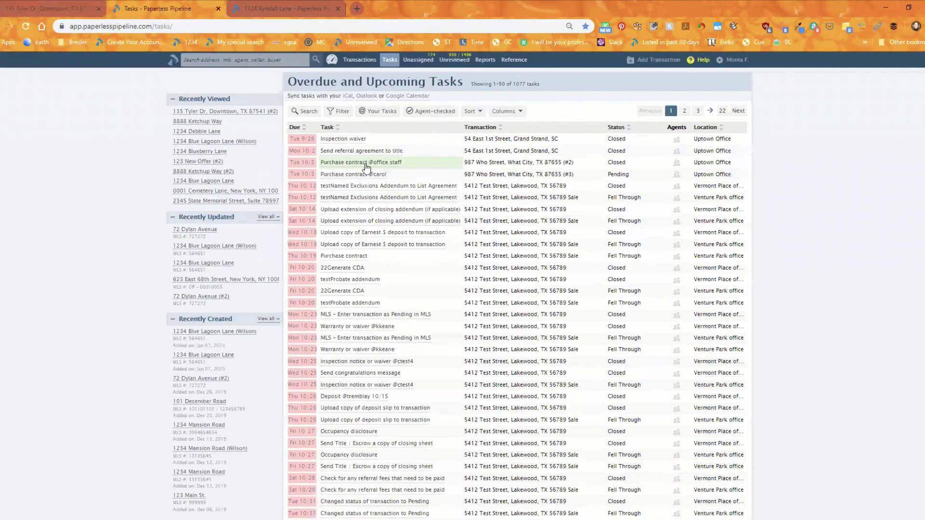
left_click(58, 9)
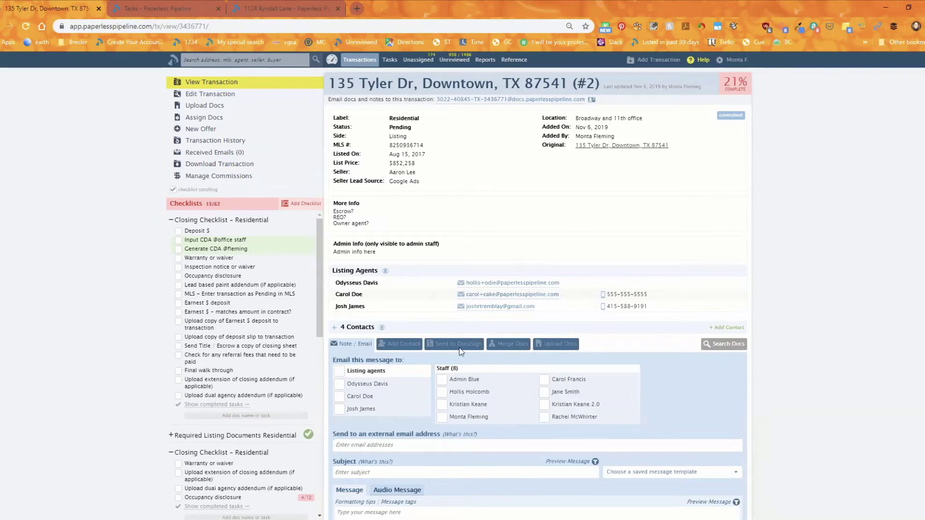
left_click(159, 22)
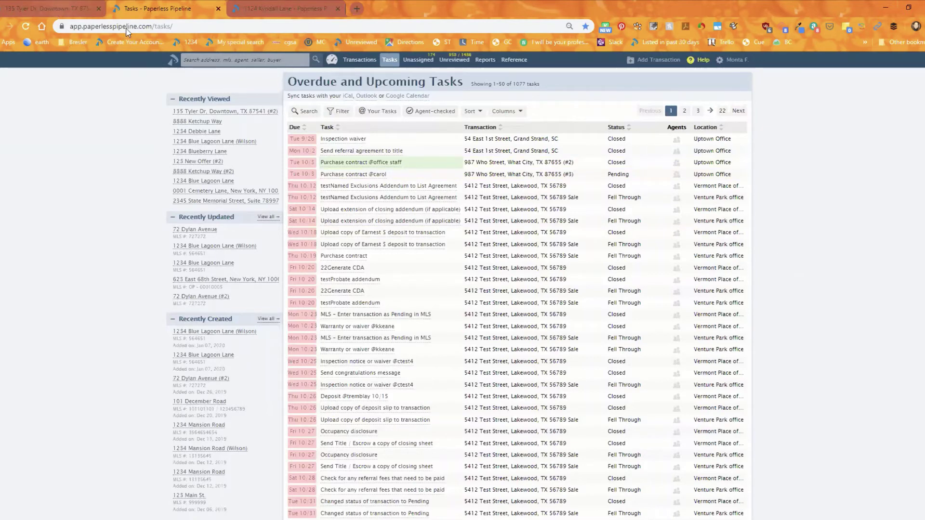
left_click(57, 10)
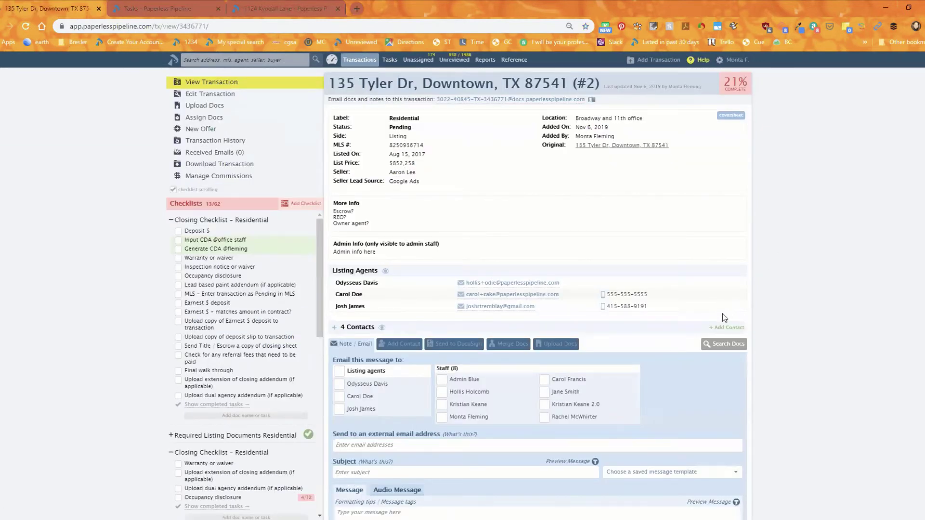
scroll(807, 326, "down", 3)
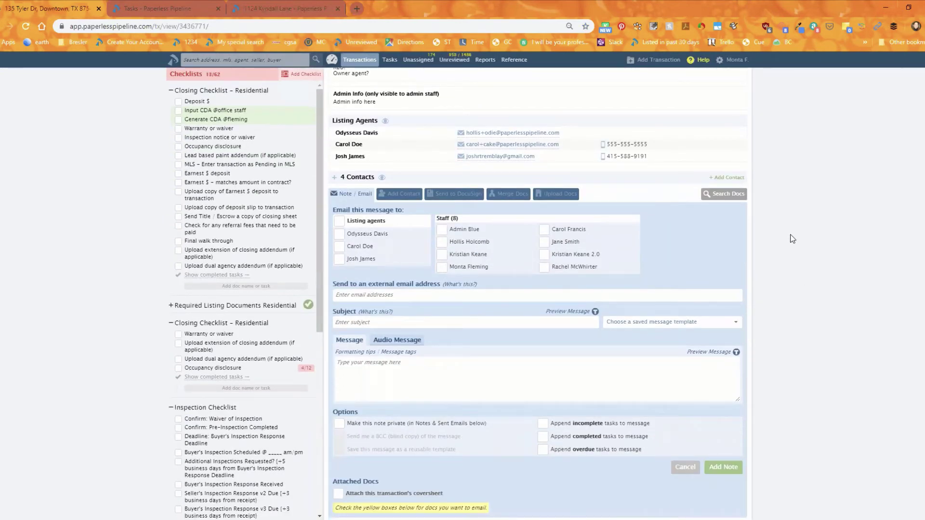
scroll(750, 283, "up", 2)
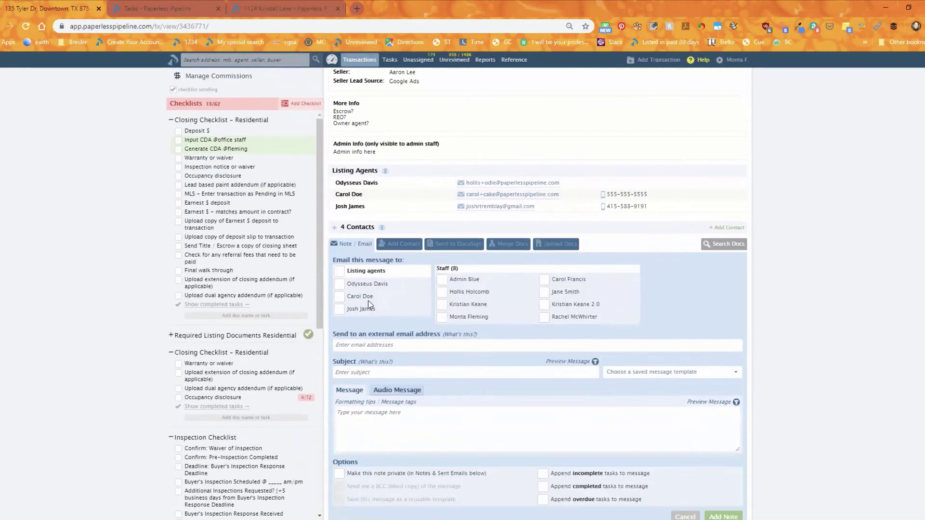
scroll(369, 304, "down", 3)
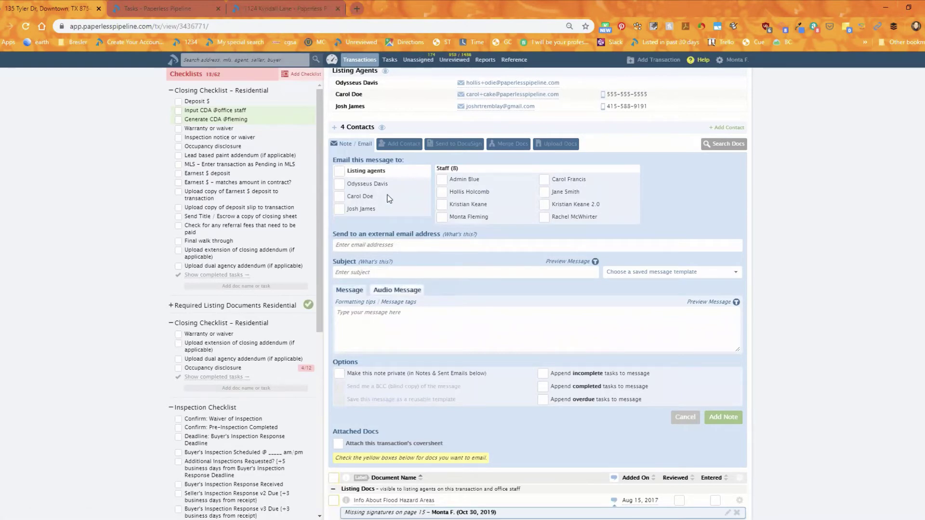
scroll(600, 328, "up", 2)
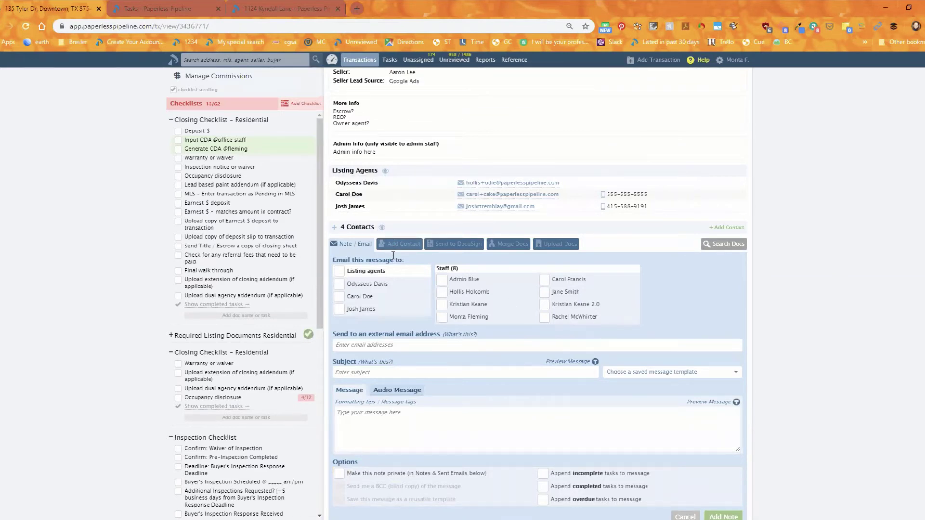
left_click(358, 228)
Step: Address the email to the escrow officer, insert his details, and enlarge the message box
scroll(361, 222, "down", 2)
left_click_drag(357, 196, 397, 336)
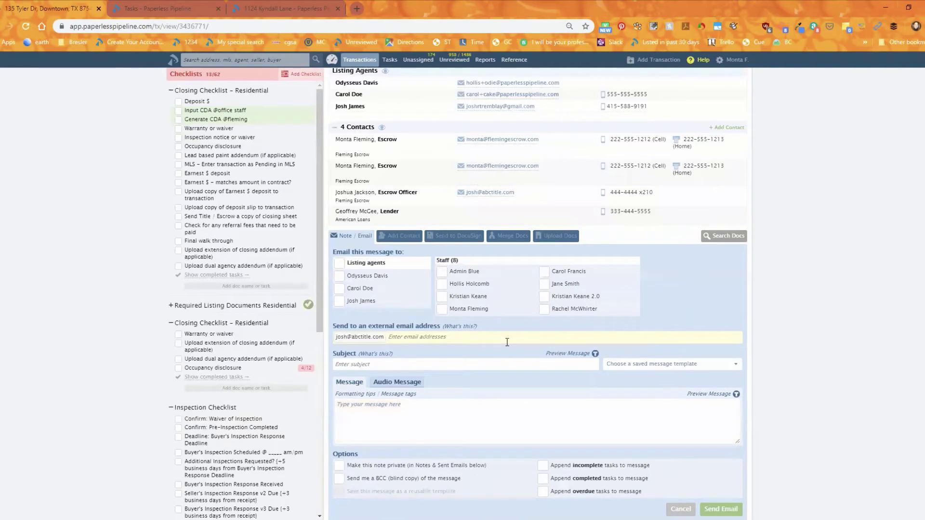
left_click_drag(365, 204, 407, 420)
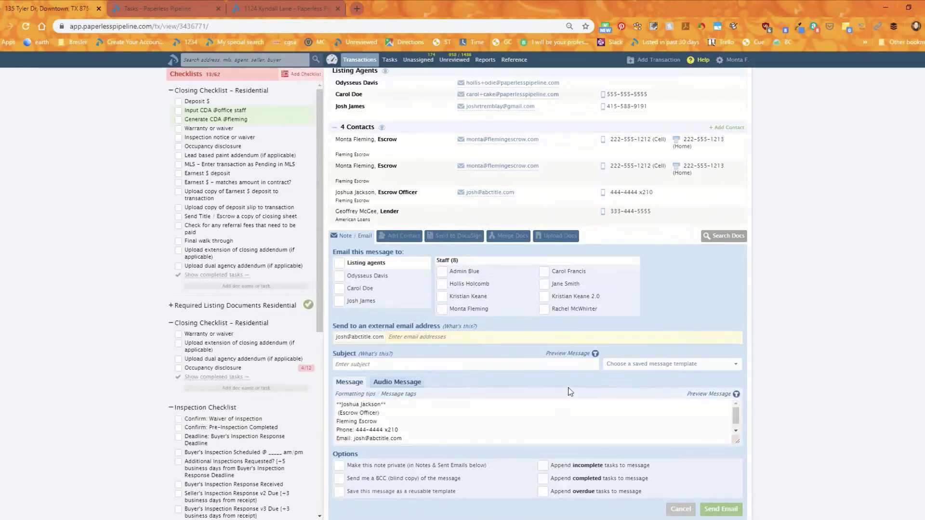
left_click(735, 442)
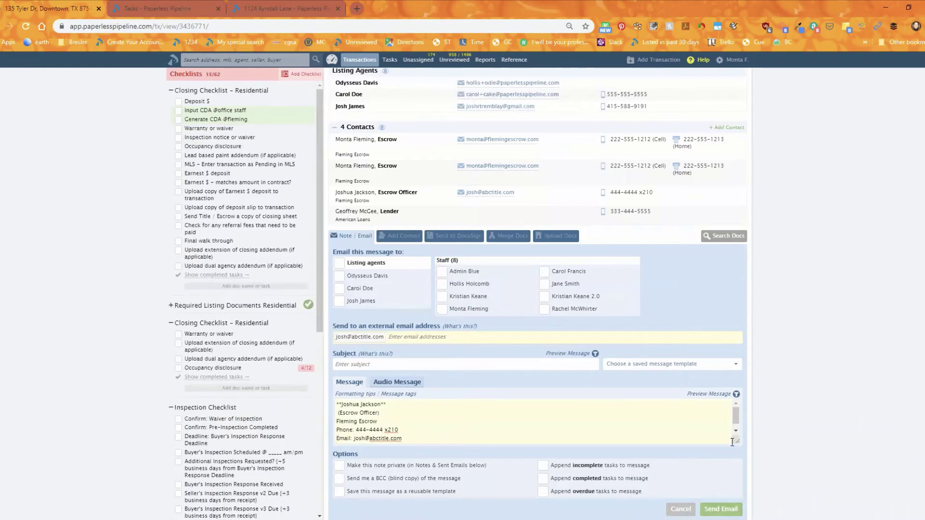
left_click_drag(736, 442, 737, 511)
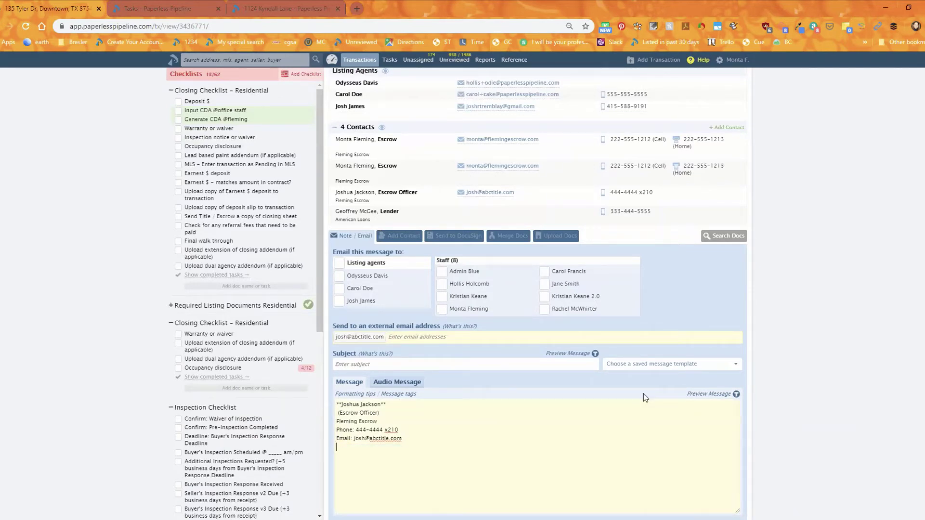
scroll(659, 307, "down", 2)
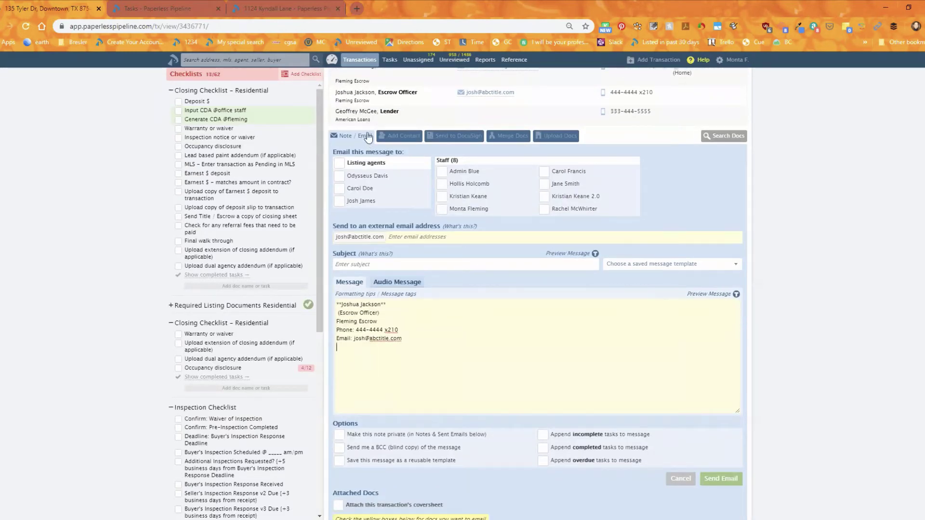
Step: Add the referral fees and Occupancy disclosure tasks and the Flood Hazard Areas note to the message
left_click_drag(212, 225, 424, 347)
left_click_drag(262, 227, 431, 349)
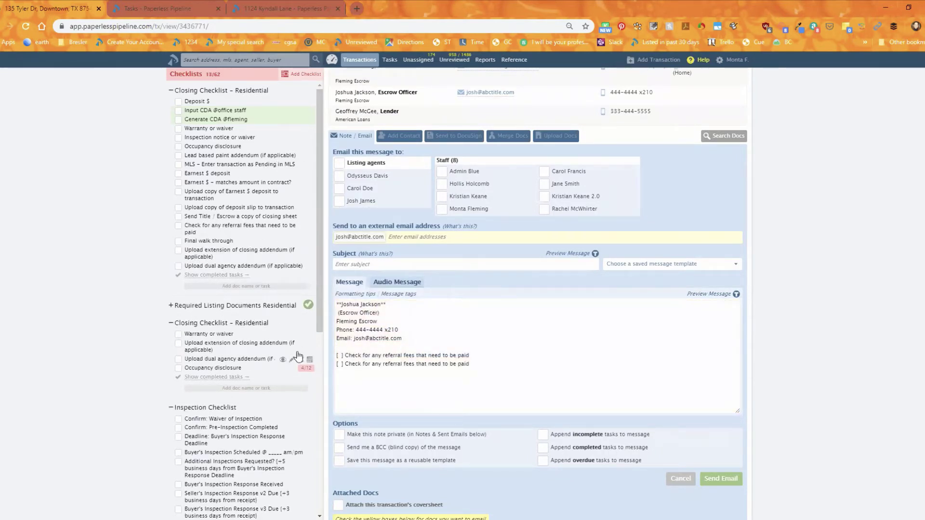
left_click_drag(303, 370, 440, 388)
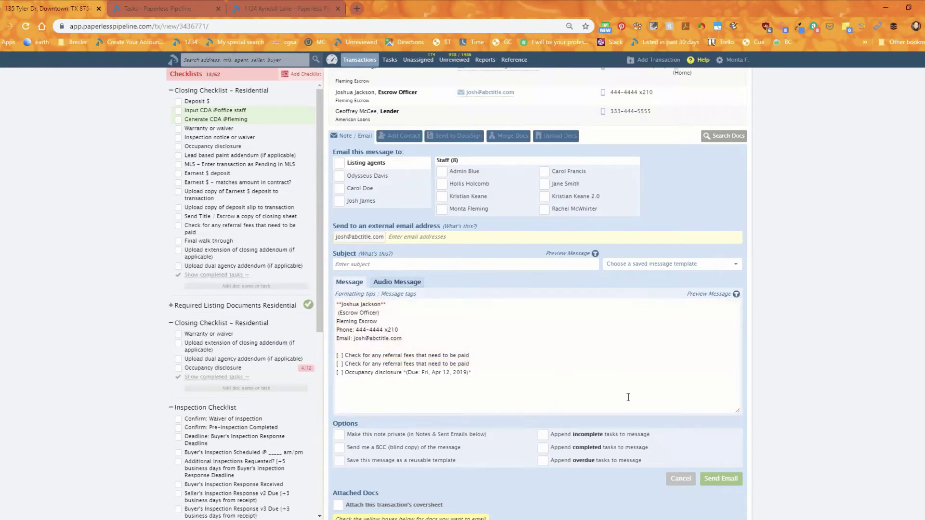
scroll(410, 375, "down", 5)
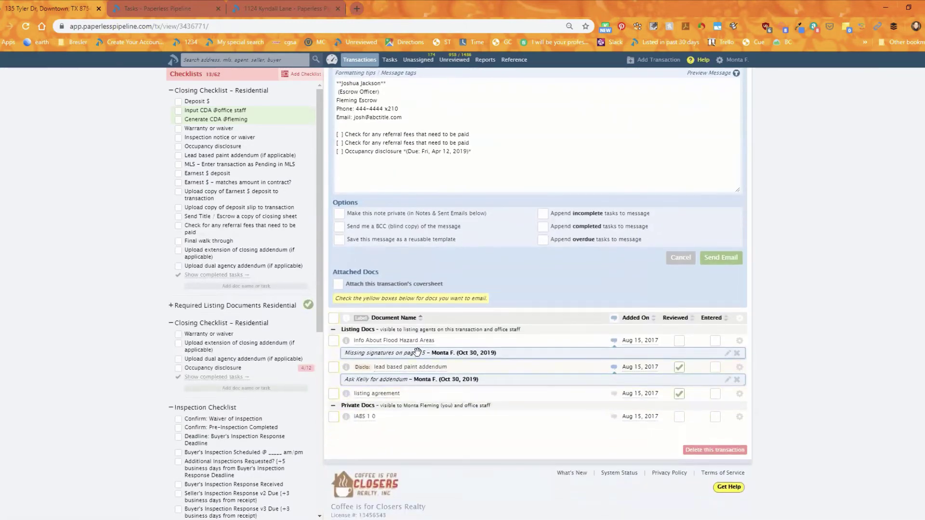
left_click_drag(418, 353, 494, 173)
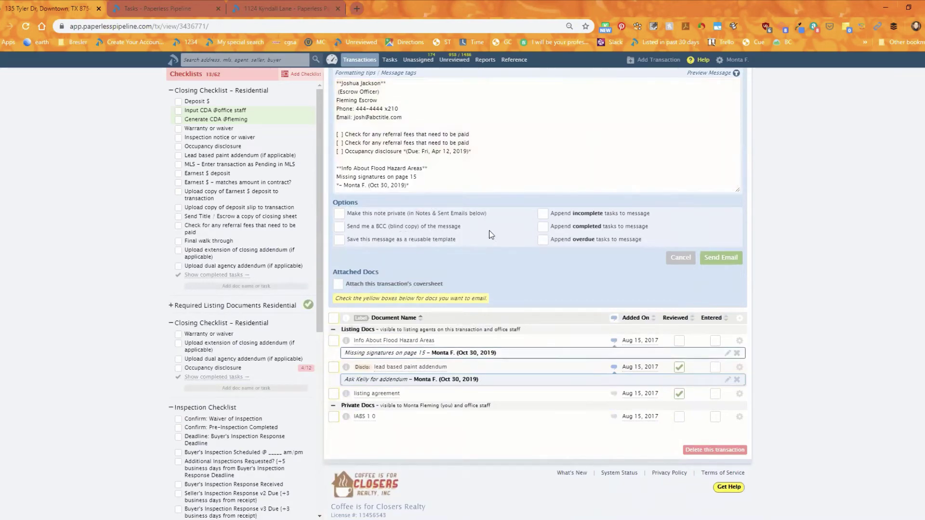
left_click_drag(737, 190, 739, 285)
left_click_drag(427, 169, 373, 173)
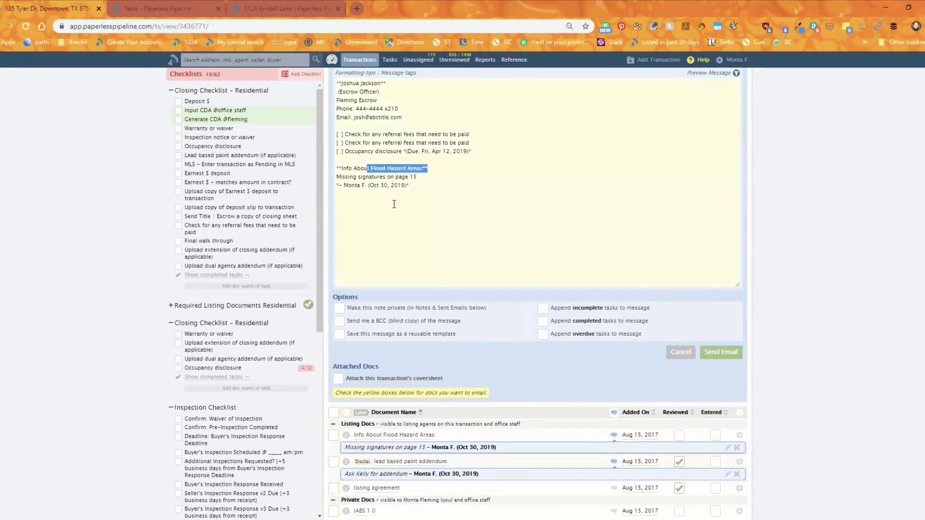
scroll(561, 247, "up", 2)
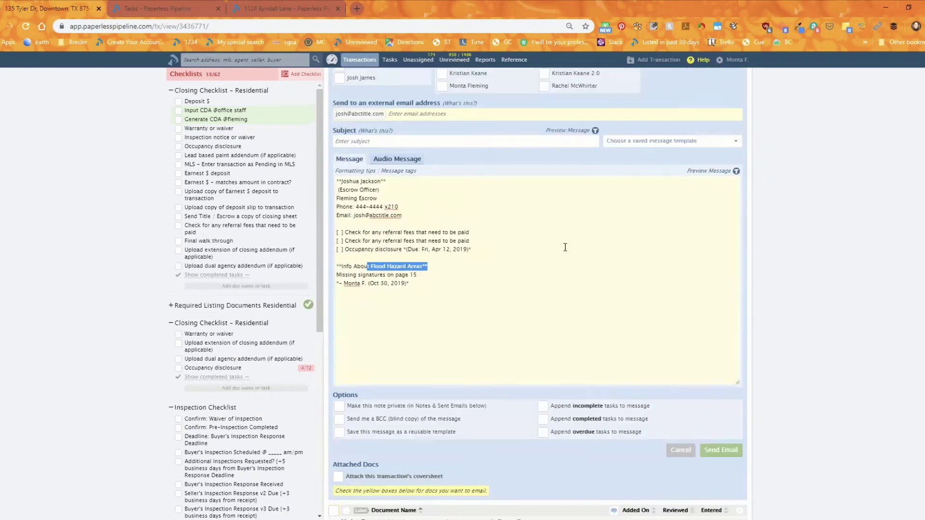
left_click(711, 174)
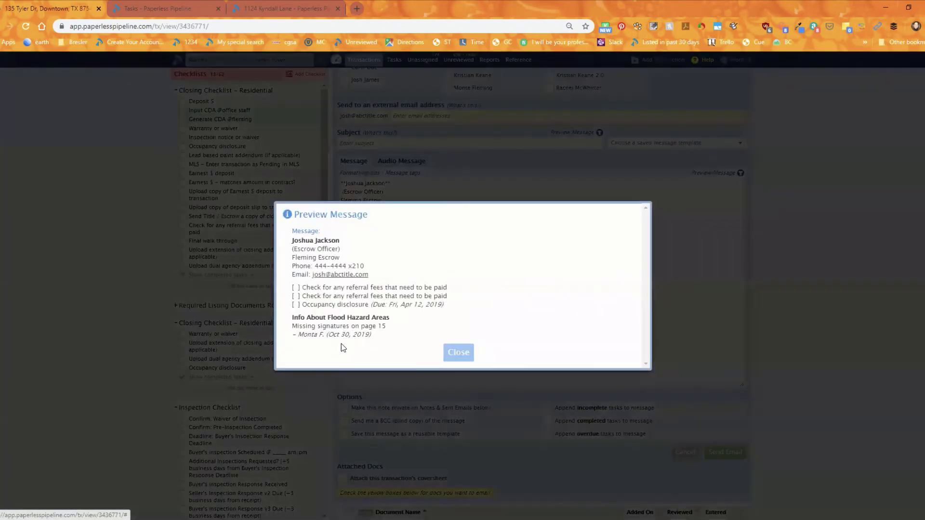
left_click(463, 361)
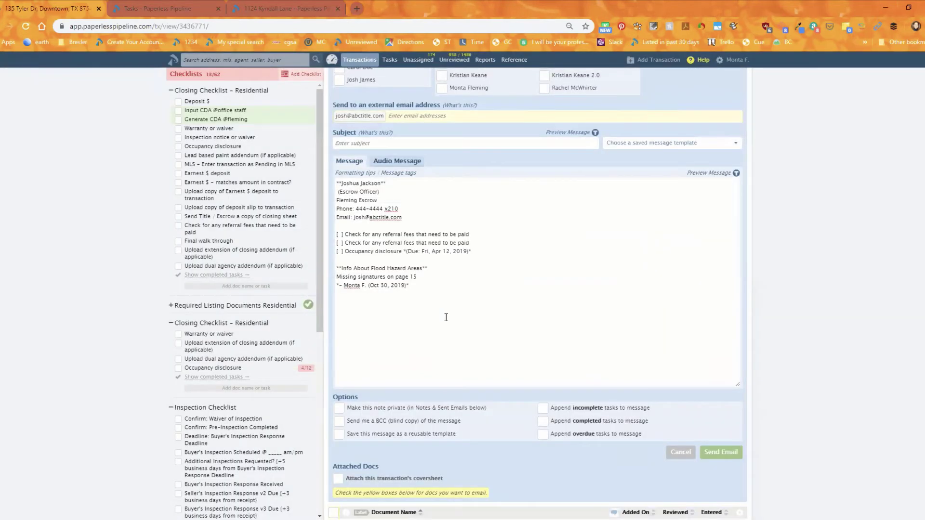
scroll(463, 314, "down", 1)
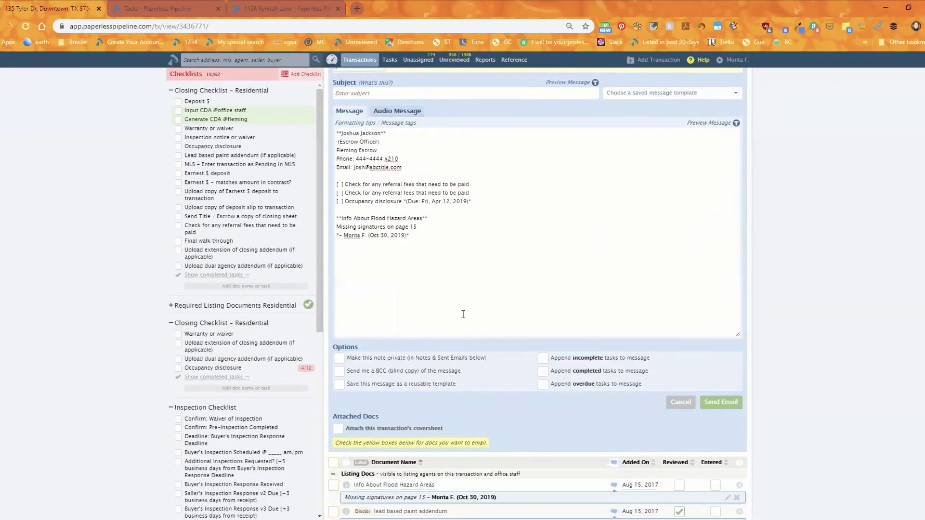
scroll(462, 314, "up", 3)
scroll(476, 304, "up", 2)
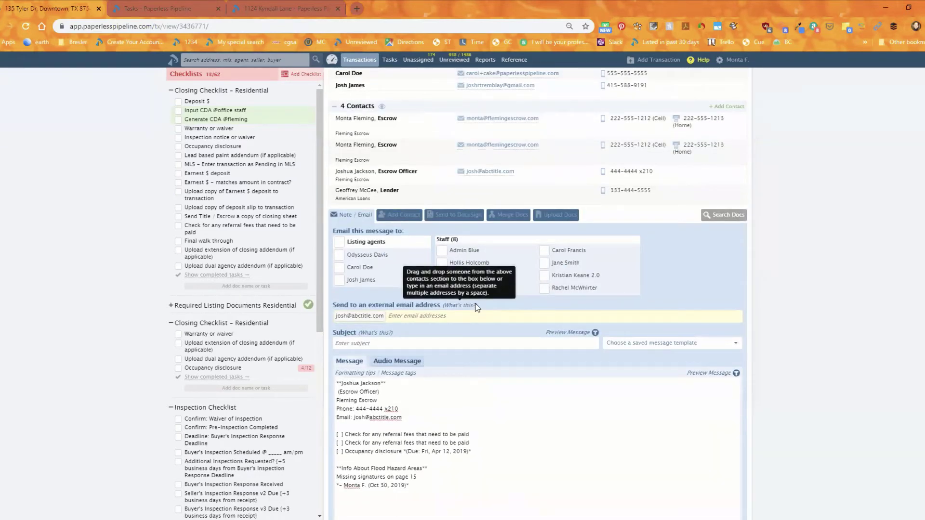
left_click(608, 414)
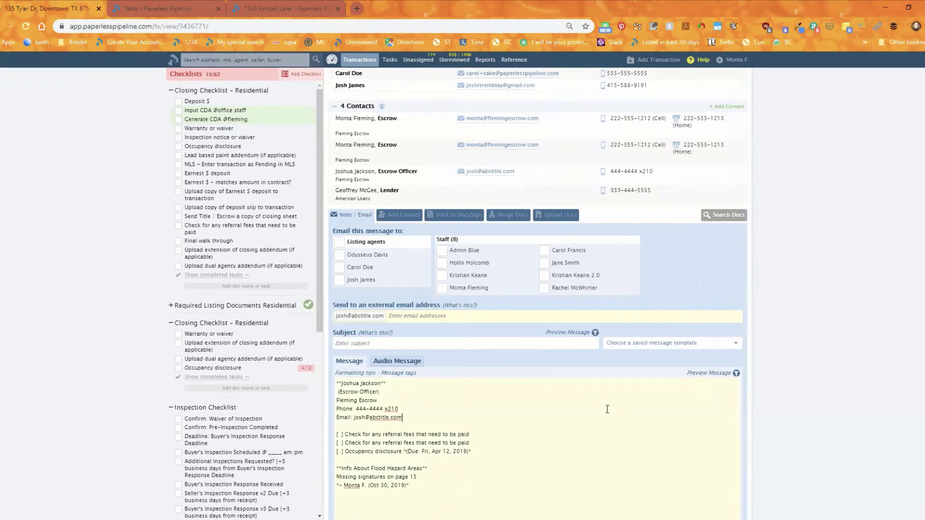
Step: Apply the Closing Anniversary Reminder template and select its {{listing agent first names}} tag
left_click(665, 344)
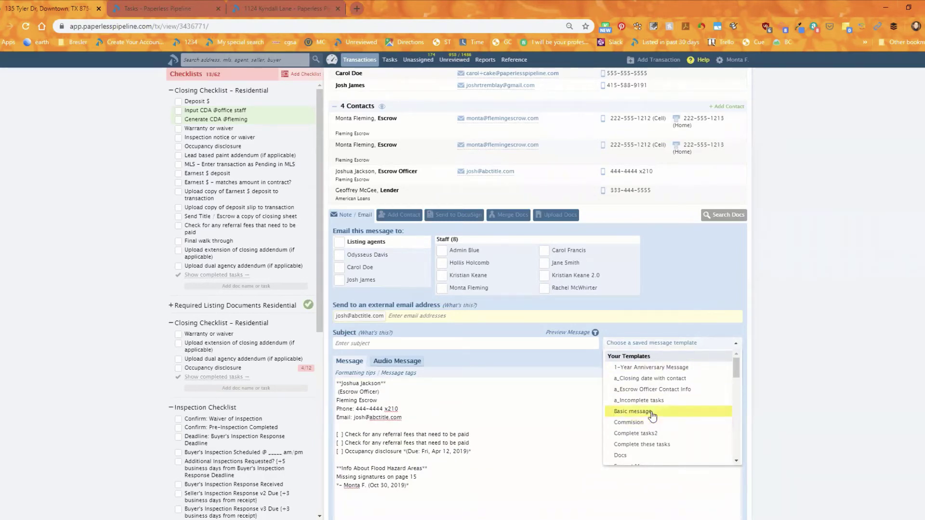
scroll(672, 426, "down", 5)
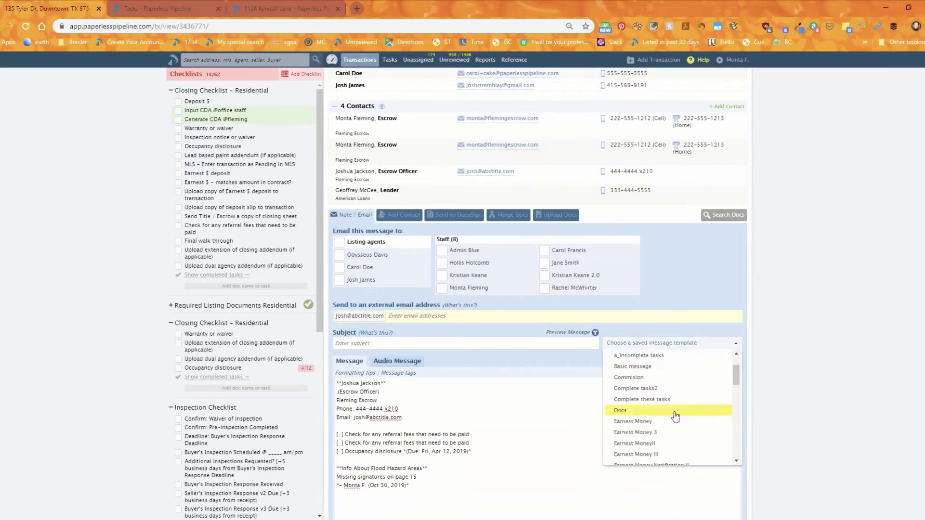
scroll(676, 417, "down", 5)
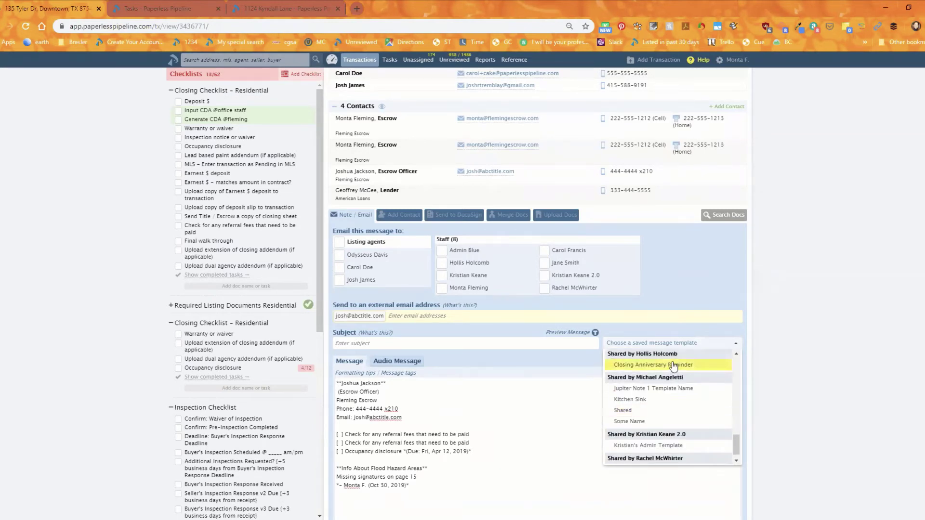
left_click(647, 364)
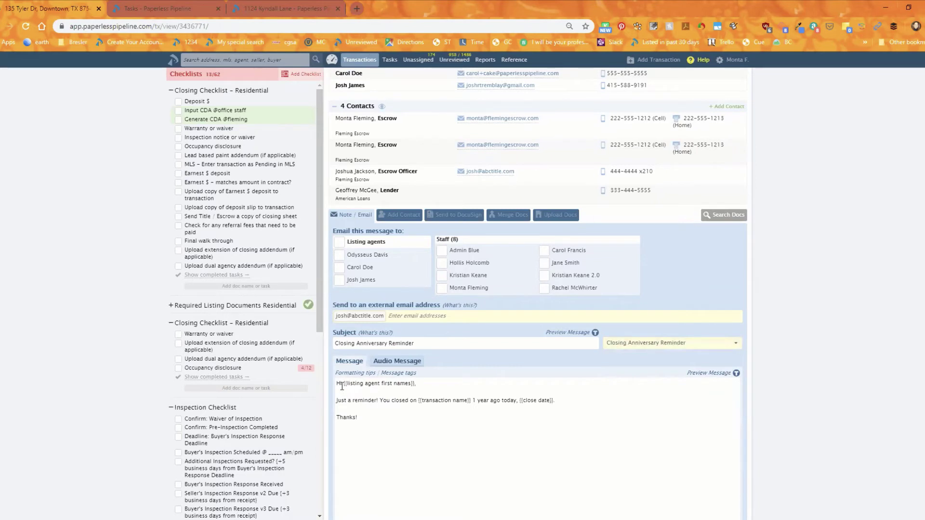
left_click_drag(343, 384, 415, 381)
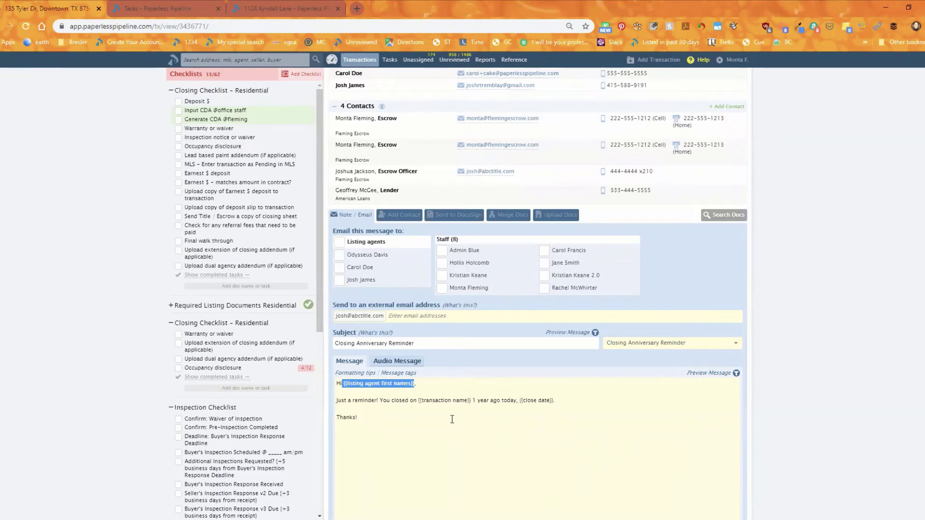
scroll(458, 412, "down", 2)
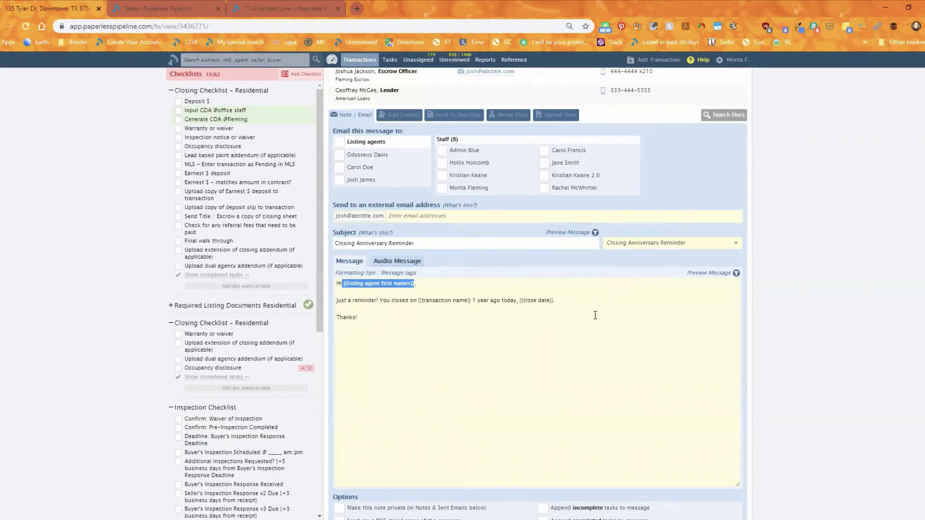
Step: Switch the email to an audio message, confirming with 'Ok, Switch'
left_click(775, 347)
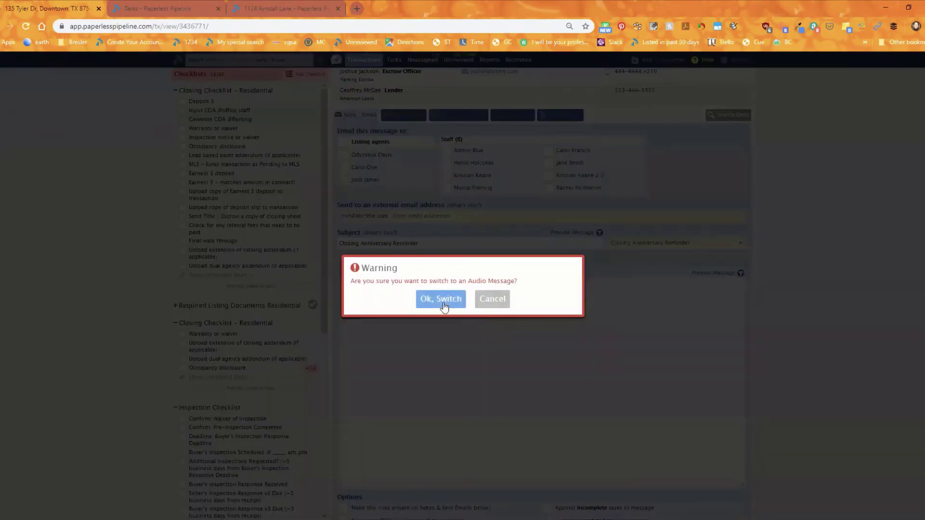
left_click(440, 302)
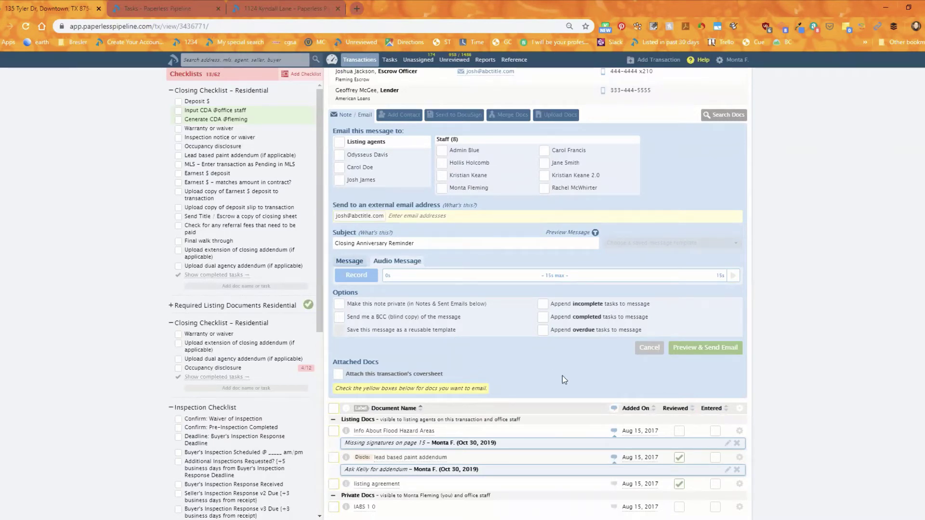
left_click(674, 519)
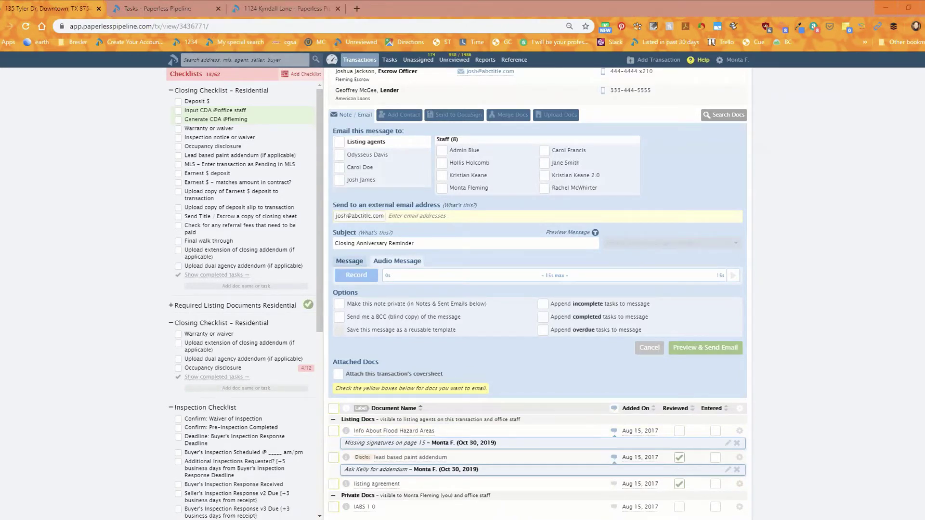
Step: Bring up the link options for Admin / Settings from the account menu
scroll(358, 280, "up", 2)
scroll(359, 280, "up", 5)
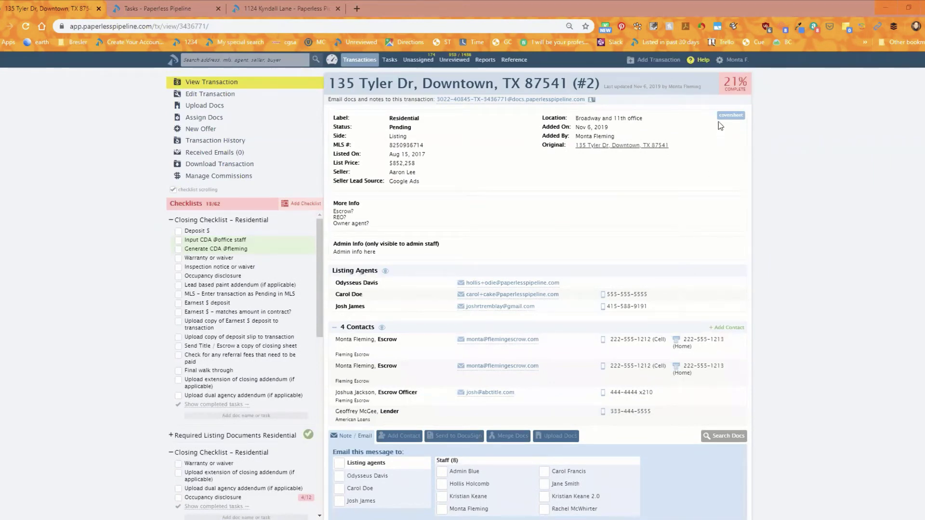
left_click(732, 60)
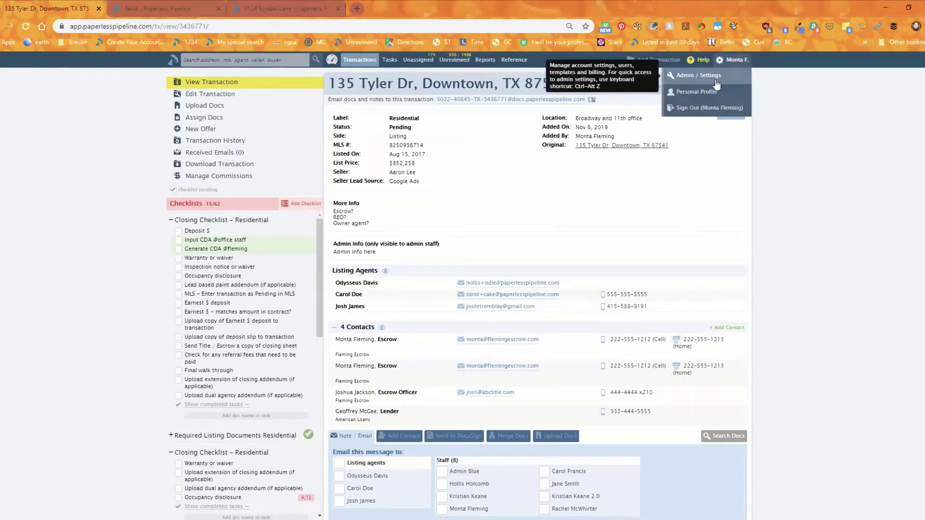
right_click(716, 80)
Step: Open Admin / Settings in a new tab and review the Company Settings reminder options
left_click(722, 82)
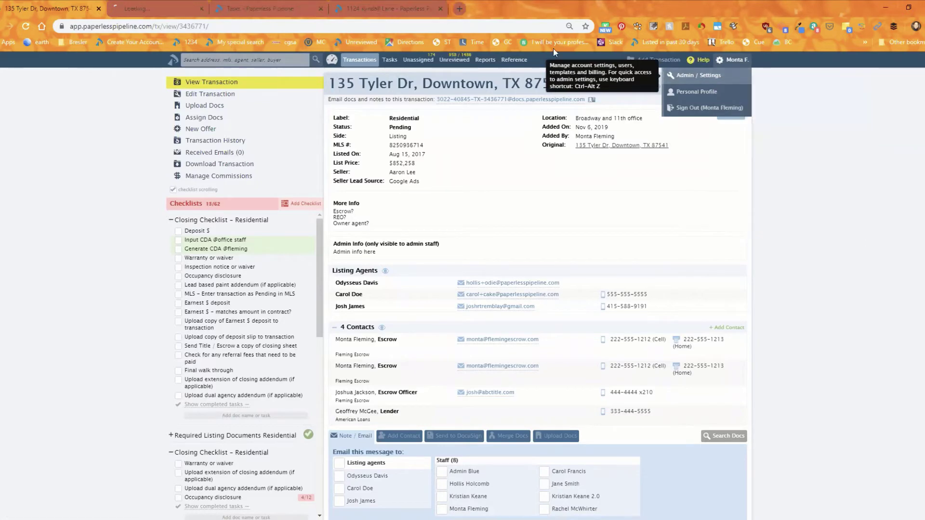
left_click(164, 8)
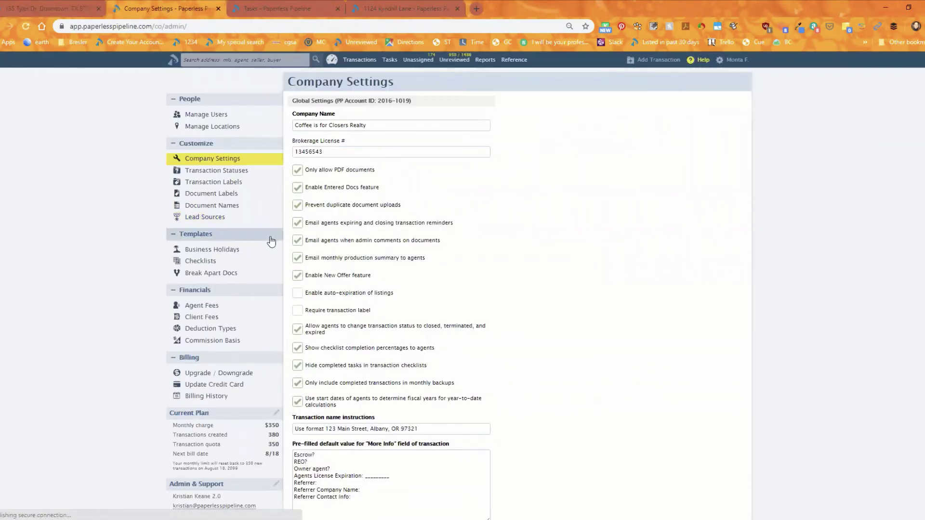
mouse_move(366, 274)
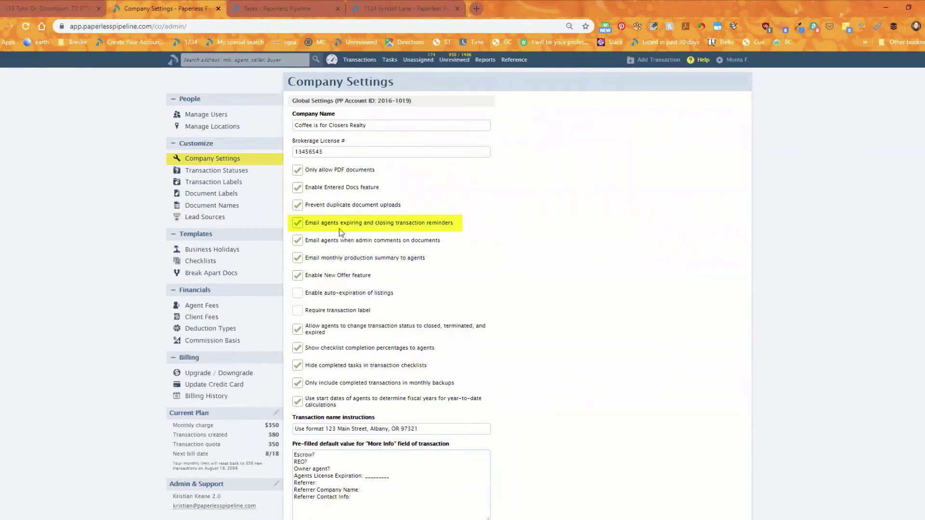
mouse_move(369, 226)
mouse_move(427, 293)
mouse_move(363, 245)
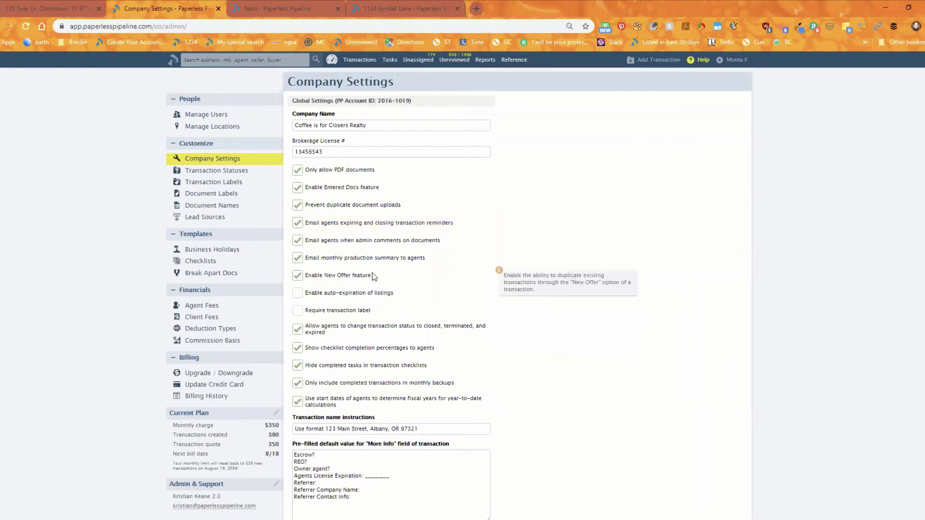
left_click(54, 6)
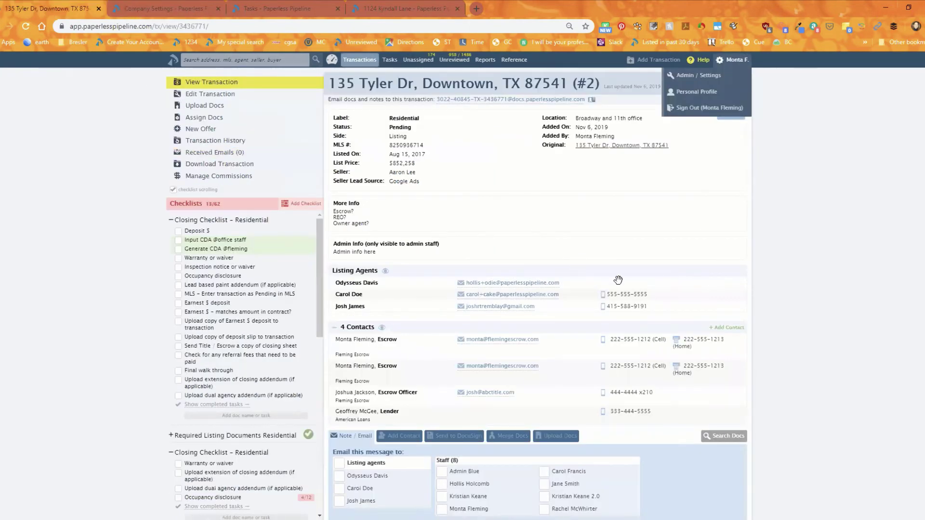
scroll(627, 290, "down", 1)
scroll(627, 290, "down", 3)
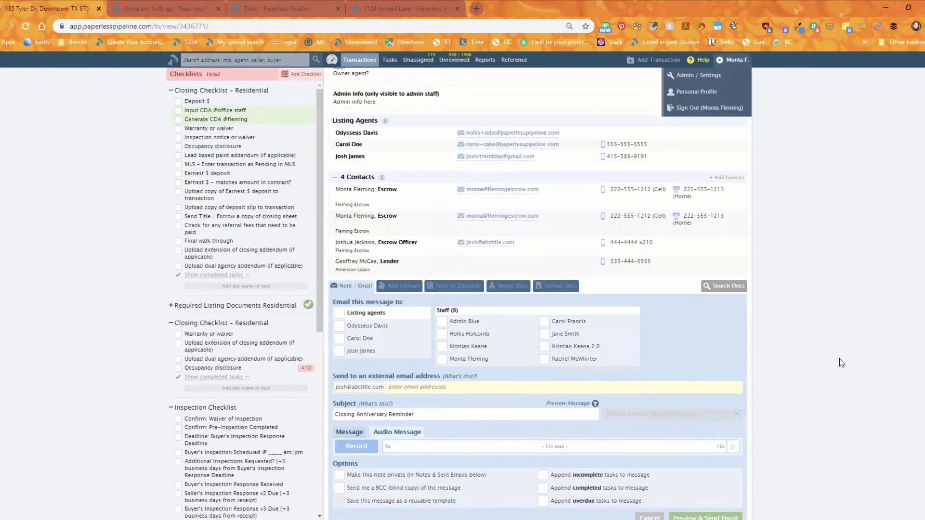
scroll(841, 362, "down", 5)
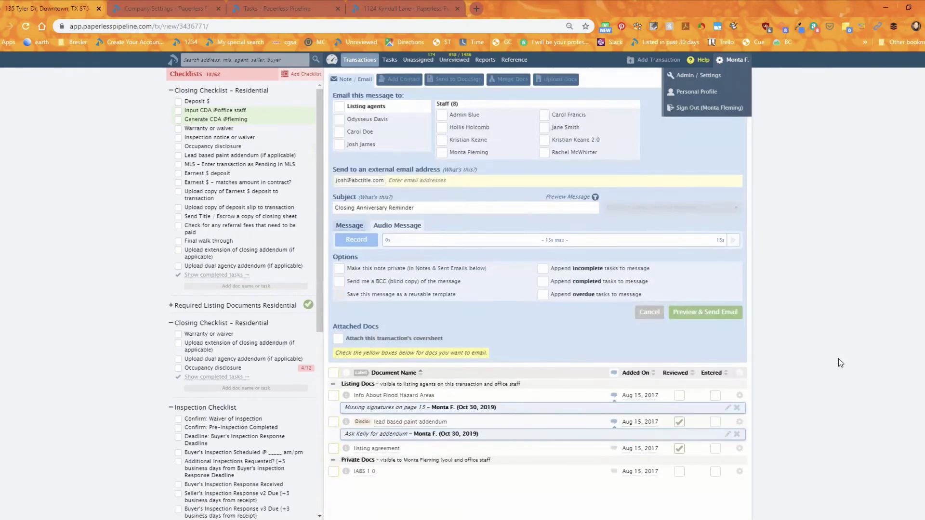
scroll(841, 362, "down", 1)
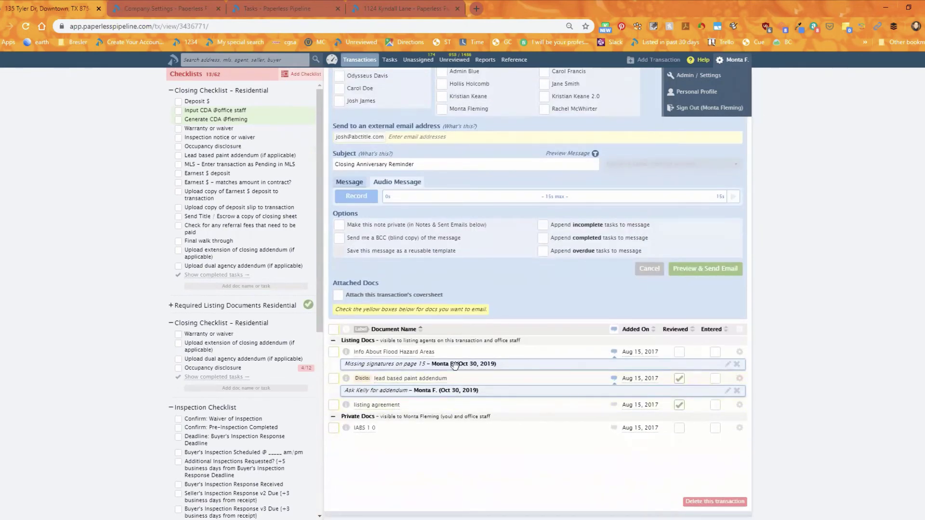
scroll(454, 364, "up", 1)
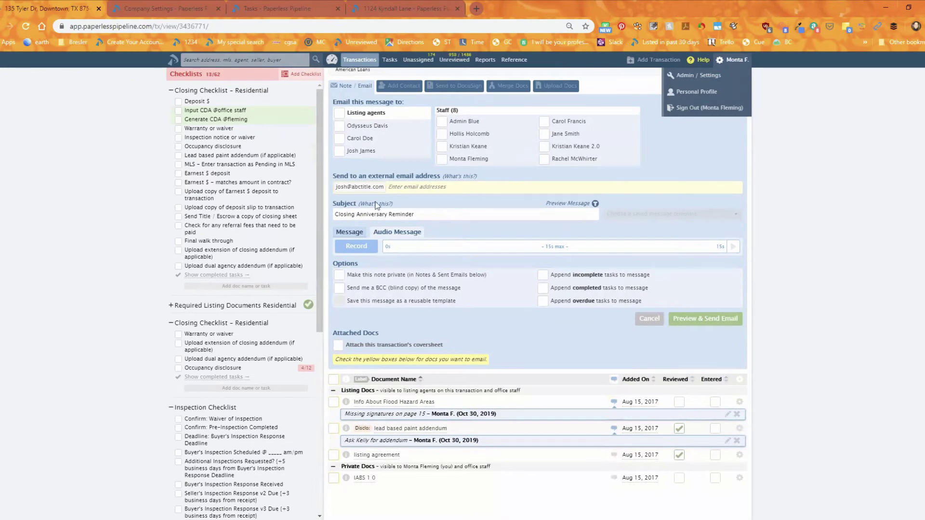
left_click(355, 235)
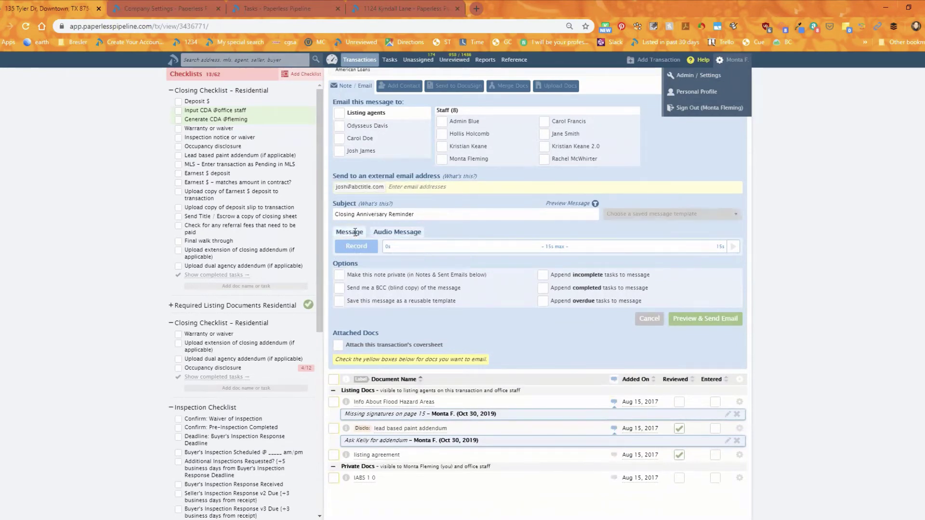
scroll(549, 373, "down", 4)
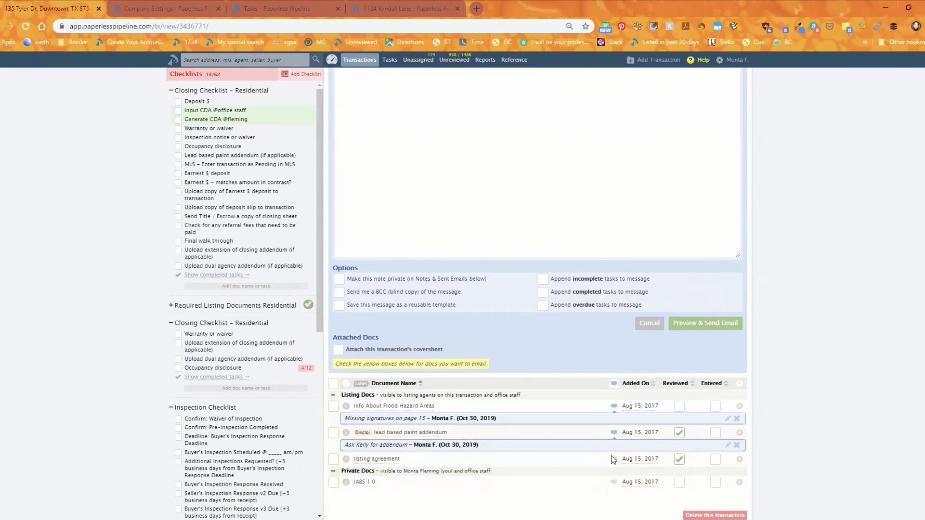
Step: Save the note 'Missing Missing signatures. Please correct and resubmit. p 4' on the listing agreement
left_click(613, 459)
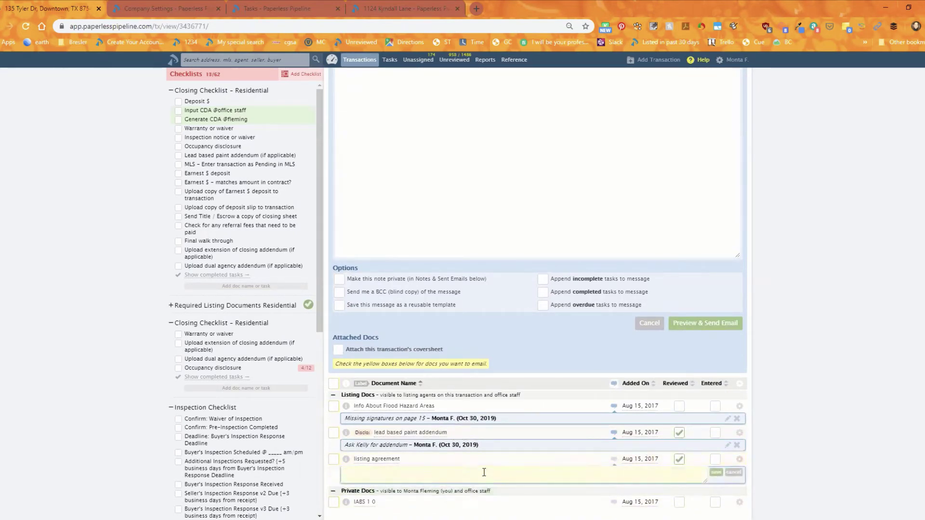
type("Missing Missing signatures. Please correct and resubmit. p 4")
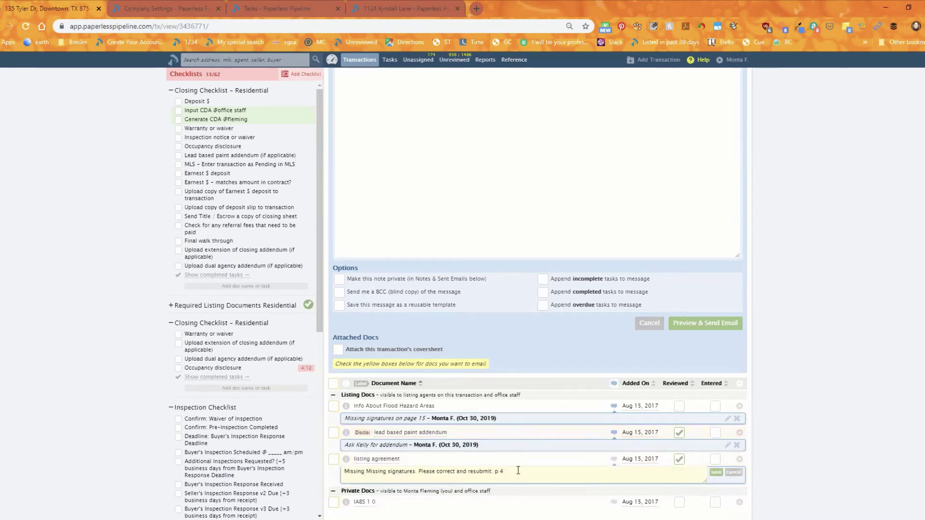
scroll(533, 467, "down", 1)
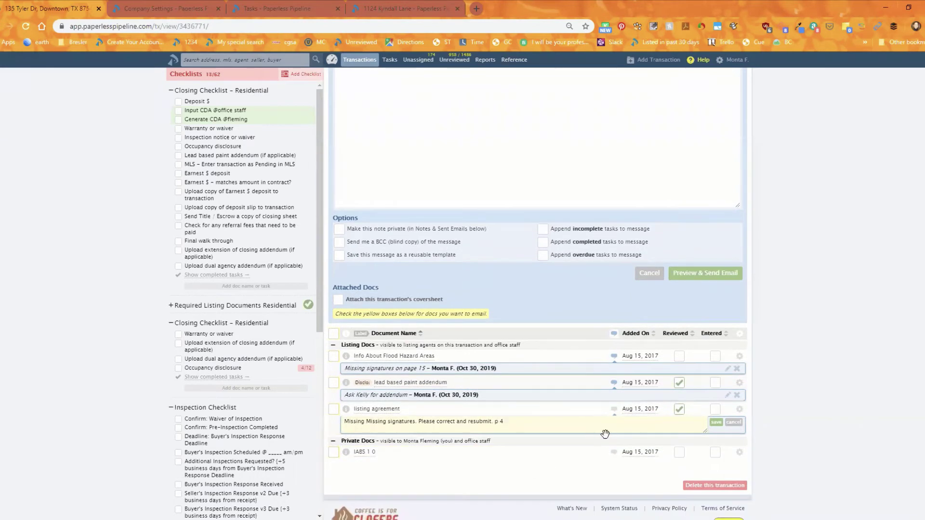
left_click(716, 422)
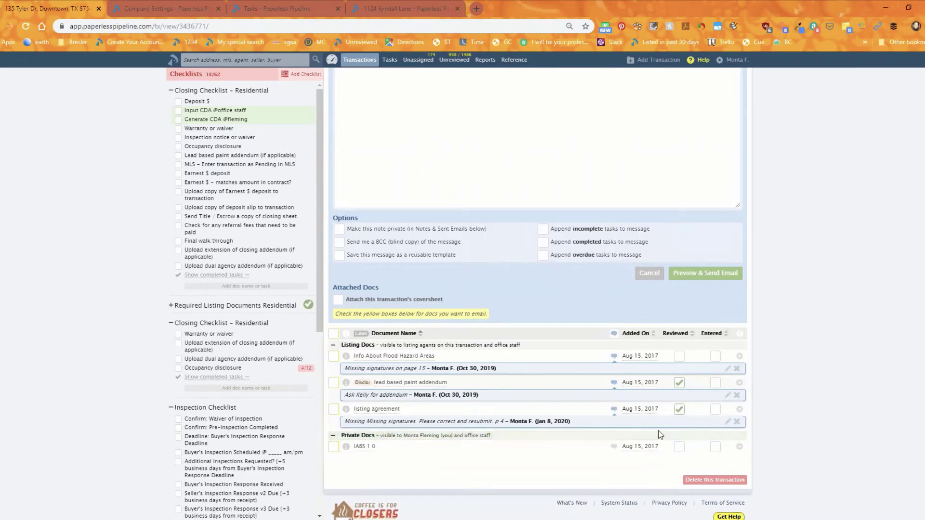
scroll(658, 451, "down", 1)
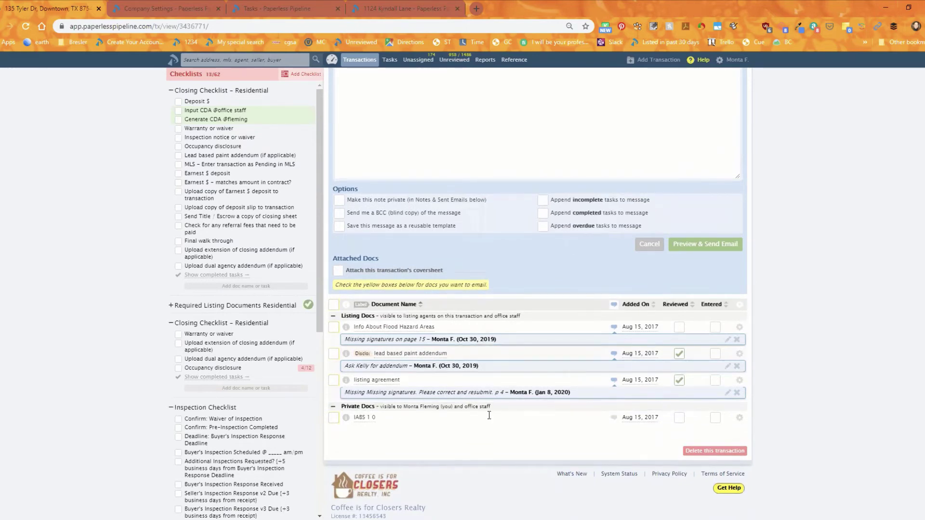
scroll(487, 413, "up", 8)
scroll(445, 417, "up", 4)
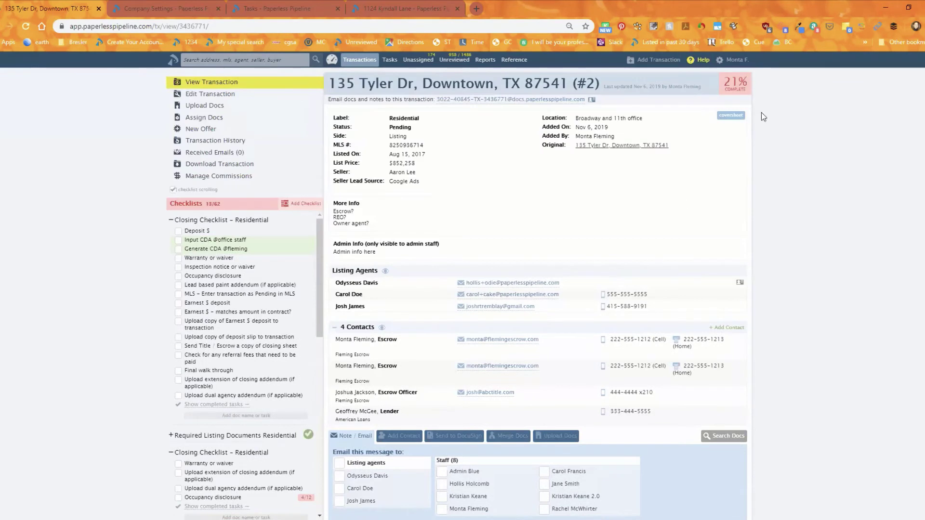
Step: Open Personal Profile from the account menu in a new tab and switch to that tab
left_click(728, 63)
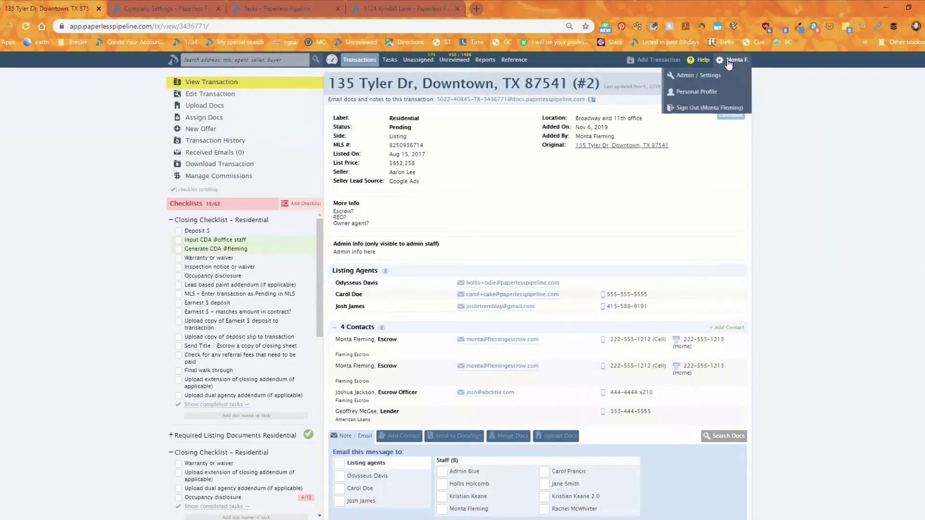
right_click(698, 96)
left_click(717, 100)
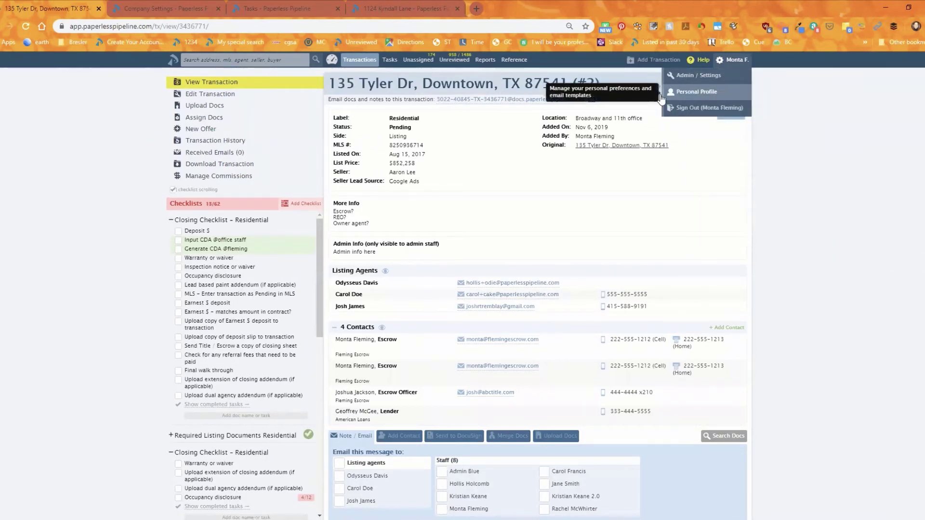
left_click(277, 7)
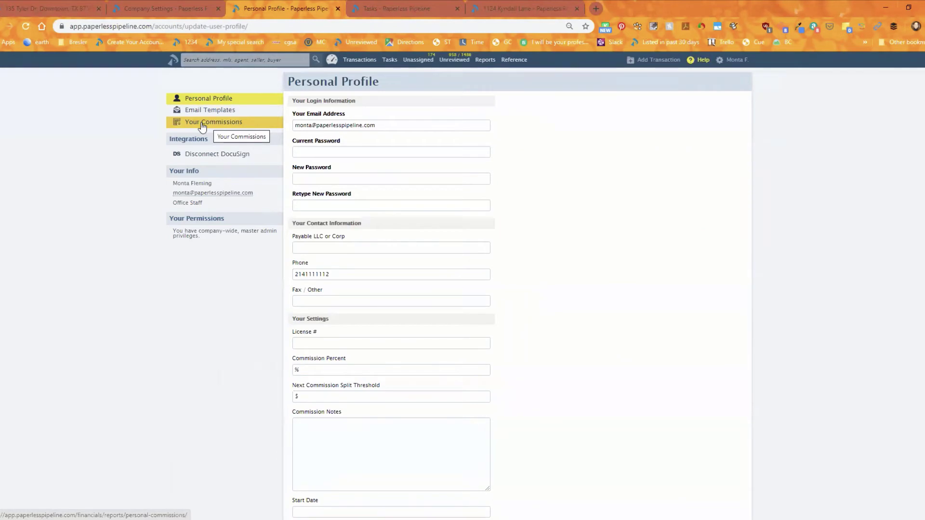
Step: View the Personal Commissions report with the closing period kept at Your current fiscal year
left_click(202, 124)
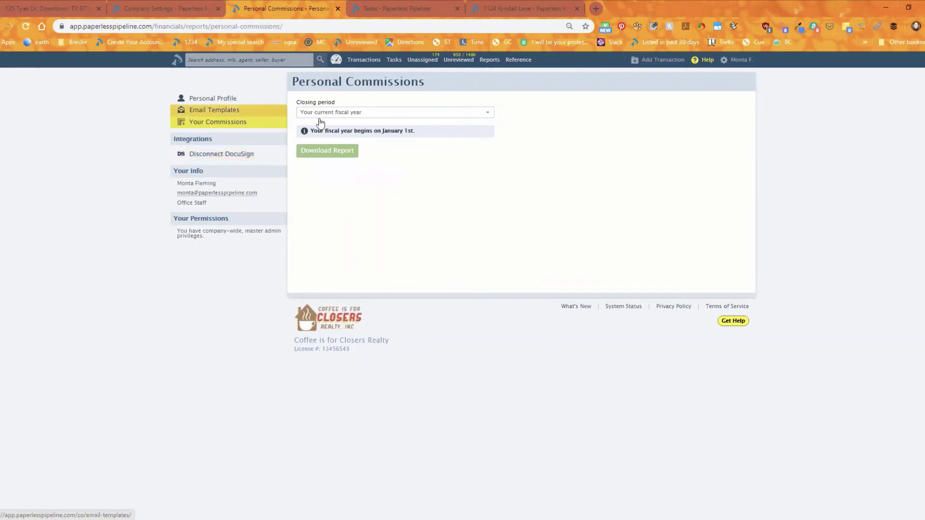
left_click(345, 113)
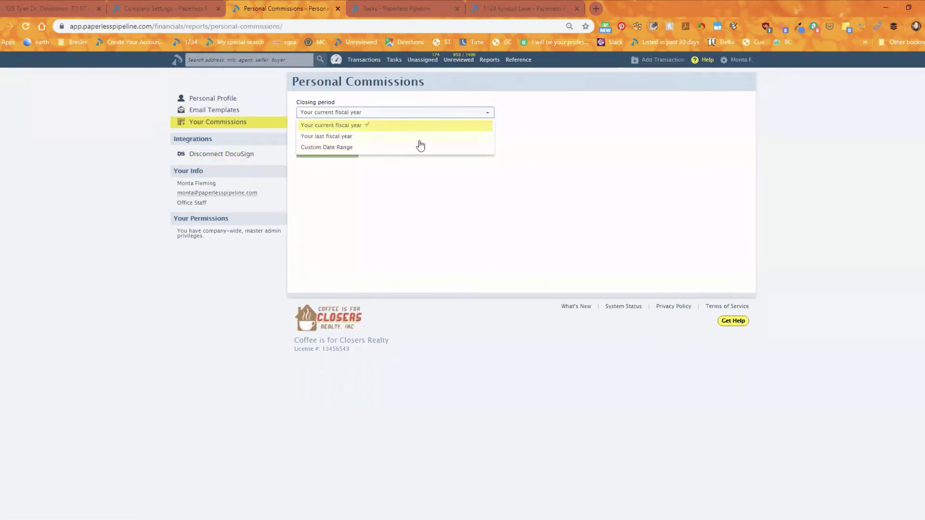
left_click(479, 129)
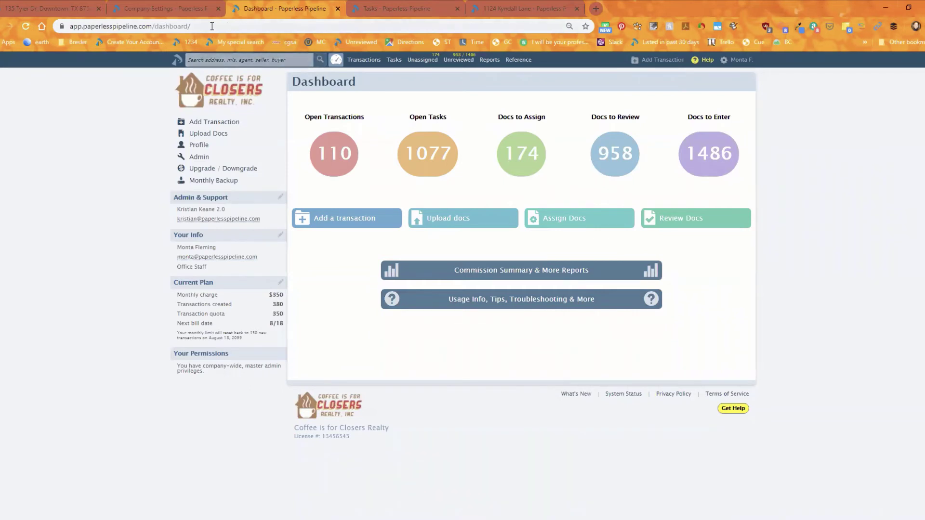
left_click(60, 4)
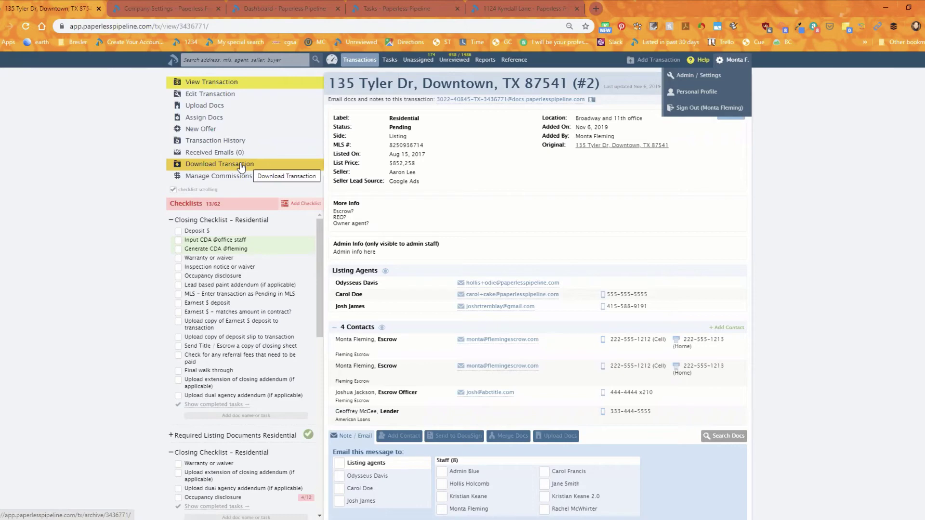
Step: Prefill an email to the escrow officer, then collapse the Note / Email form and close the account menu
left_click(489, 392)
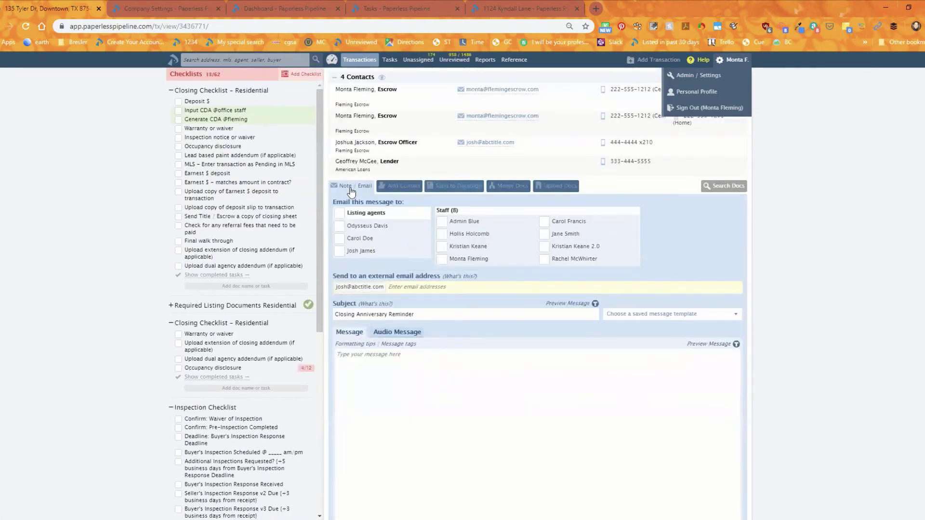
left_click(348, 186)
scroll(225, 226, "up", 4)
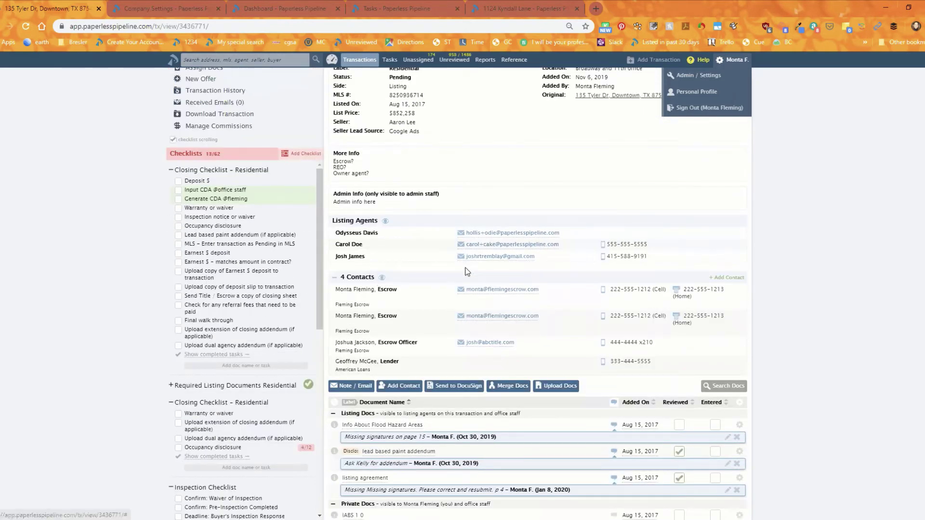
left_click(777, 237)
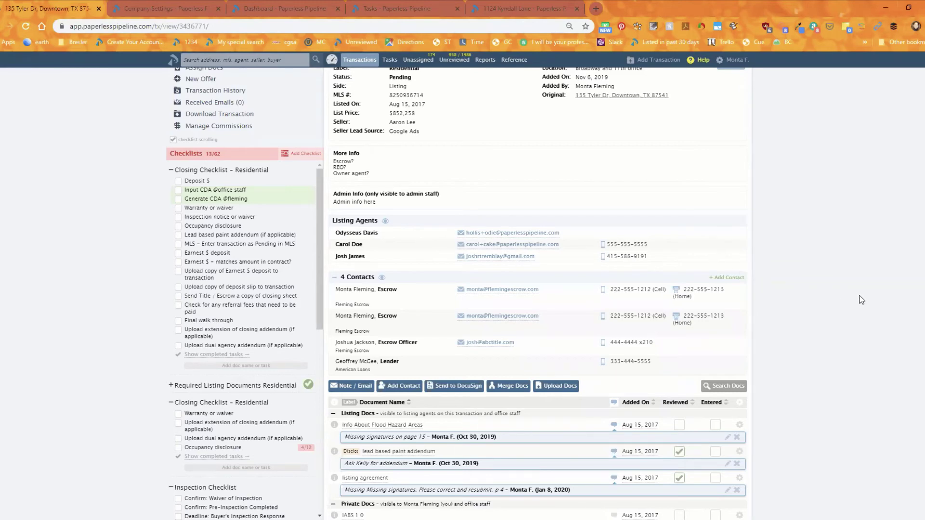
scroll(861, 300, "up", 1)
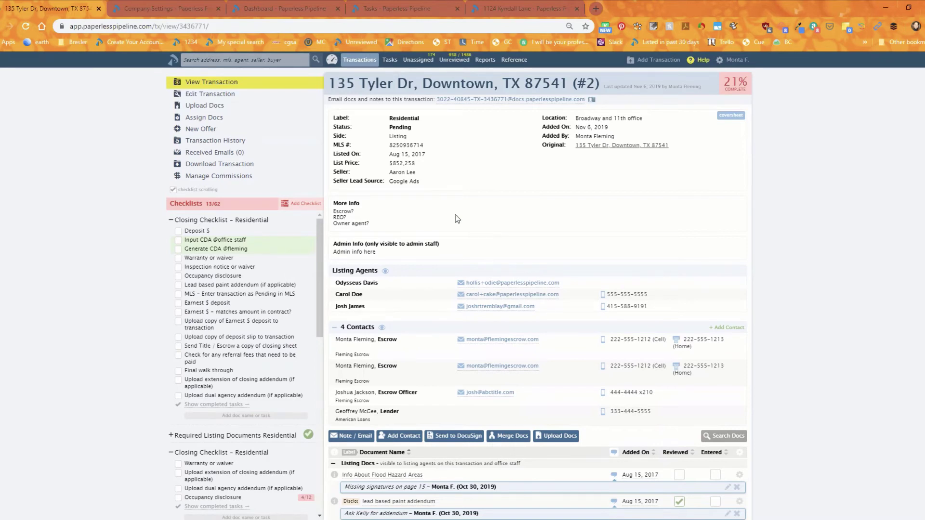
Step: Hide the Location column in the Transactions list, then go to Unassigned Docs
left_click(358, 63)
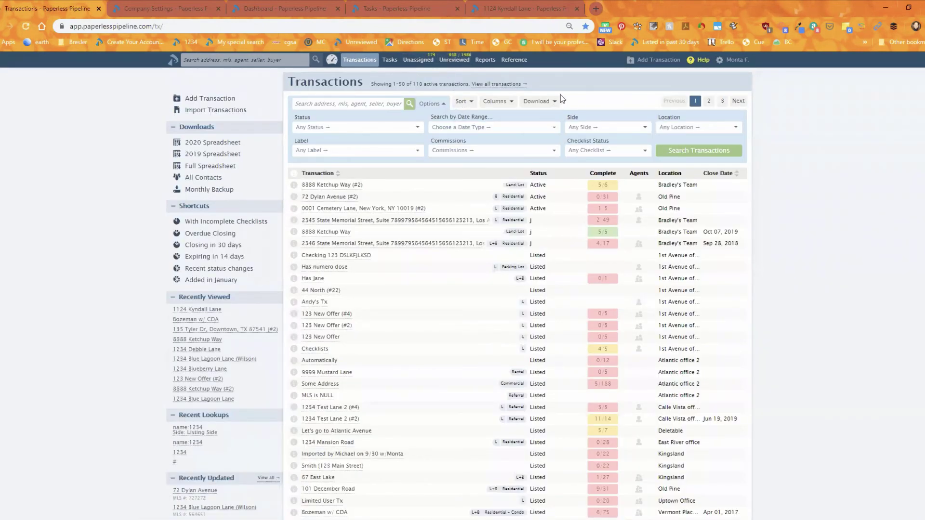
left_click(504, 103)
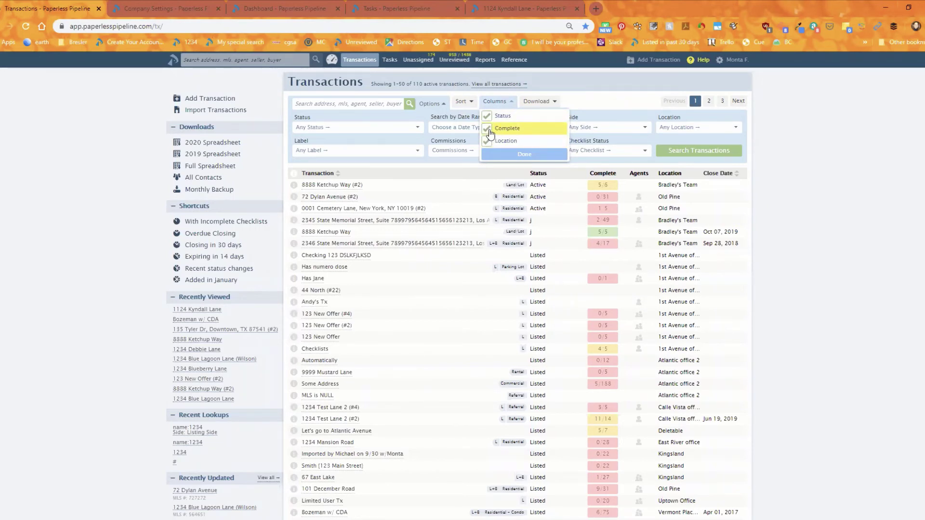
left_click(488, 141)
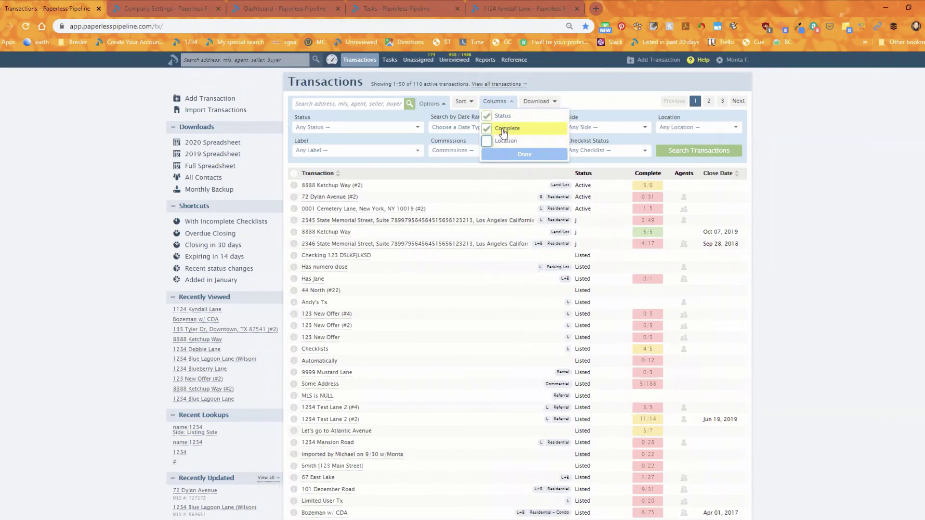
left_click(418, 63)
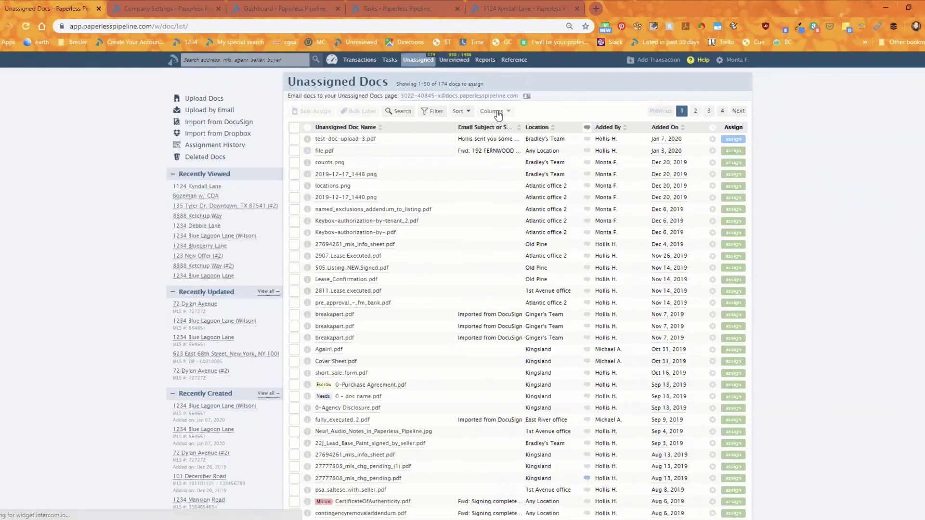
Step: Remove the Added By and Added On columns from the Unassigned Docs table
left_click(495, 114)
left_click(501, 150)
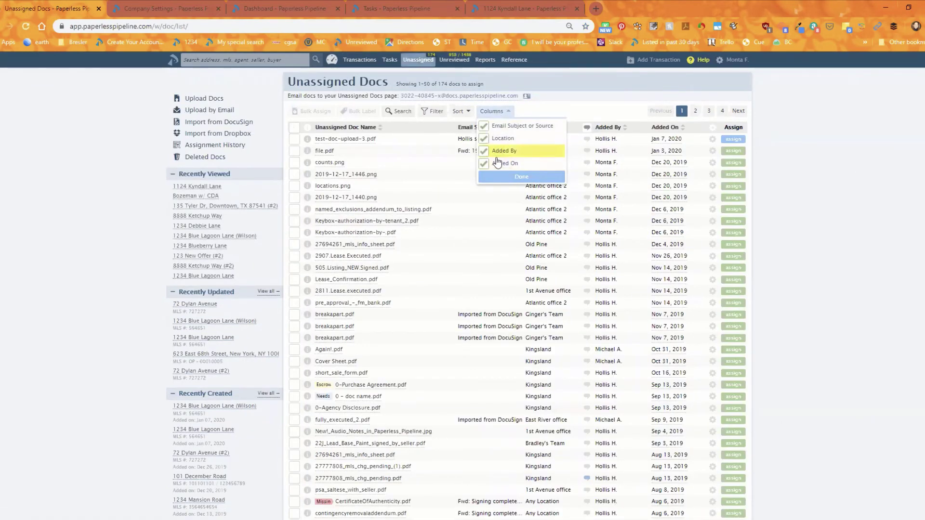
left_click(504, 163)
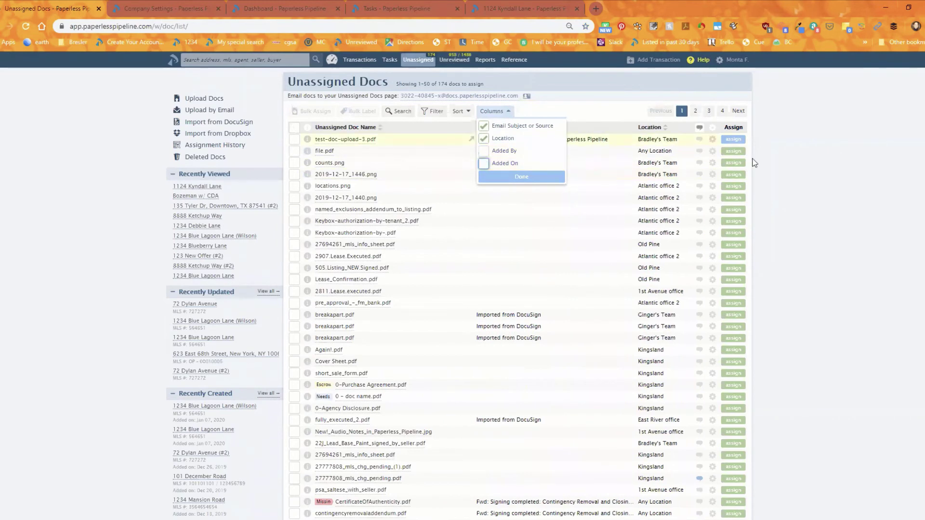
left_click(497, 178)
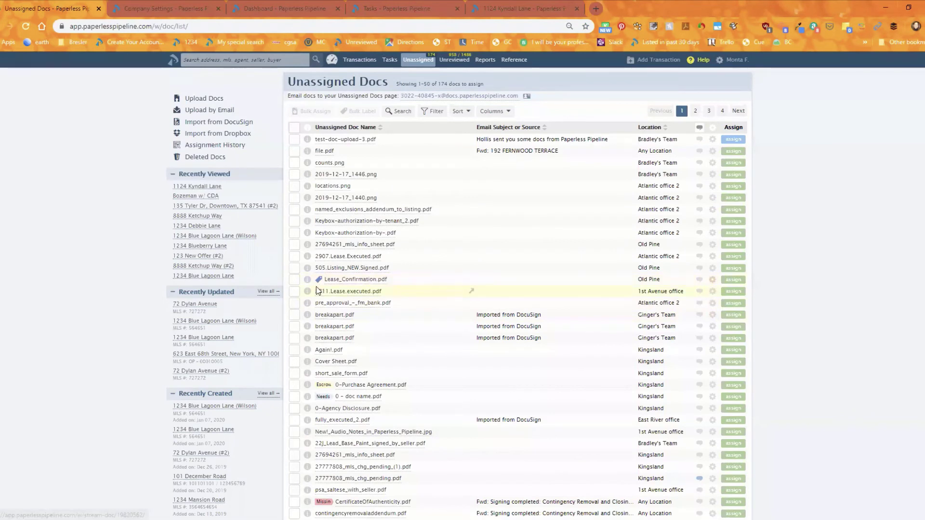
mouse_move(308, 295)
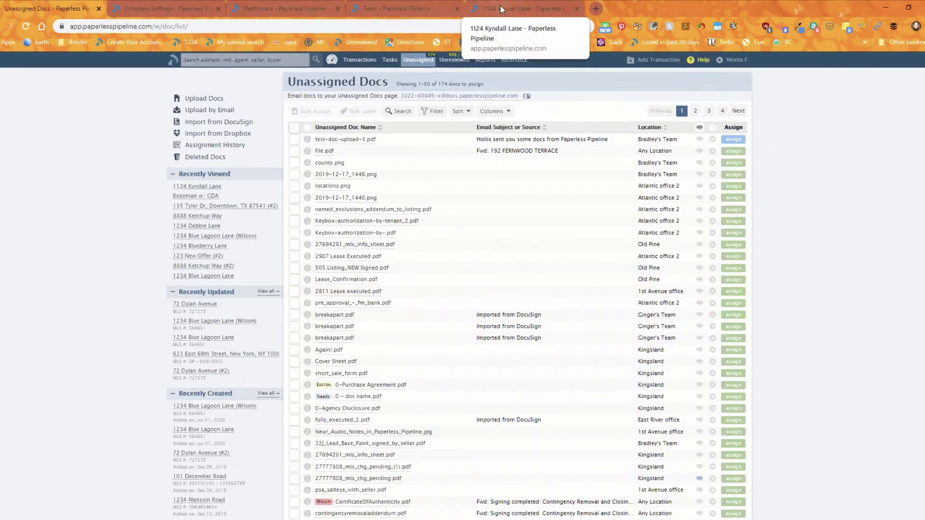
left_click(524, 9)
mouse_move(334, 427)
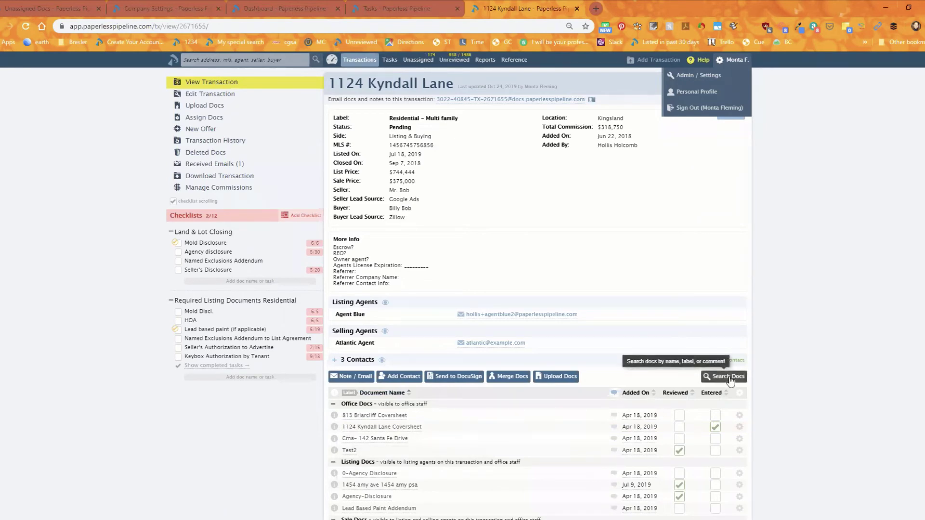
mouse_move(381, 361)
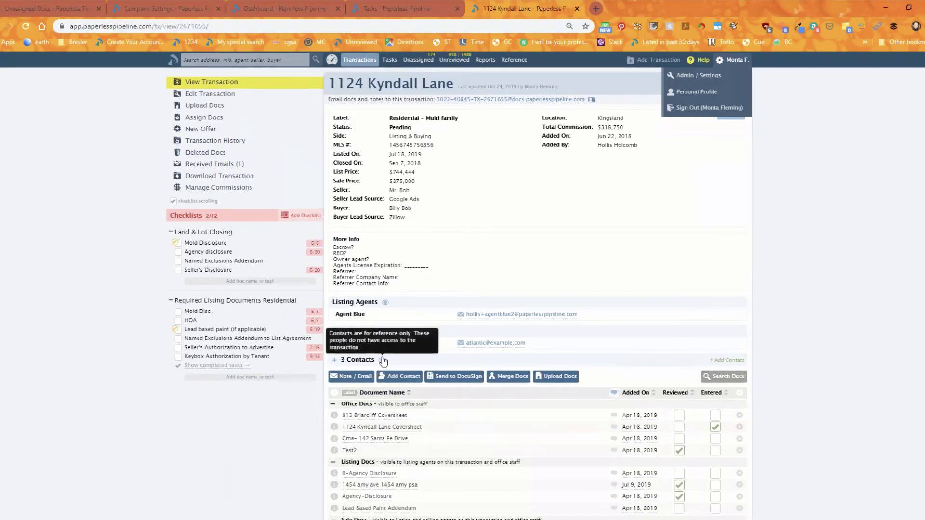
left_click(337, 361)
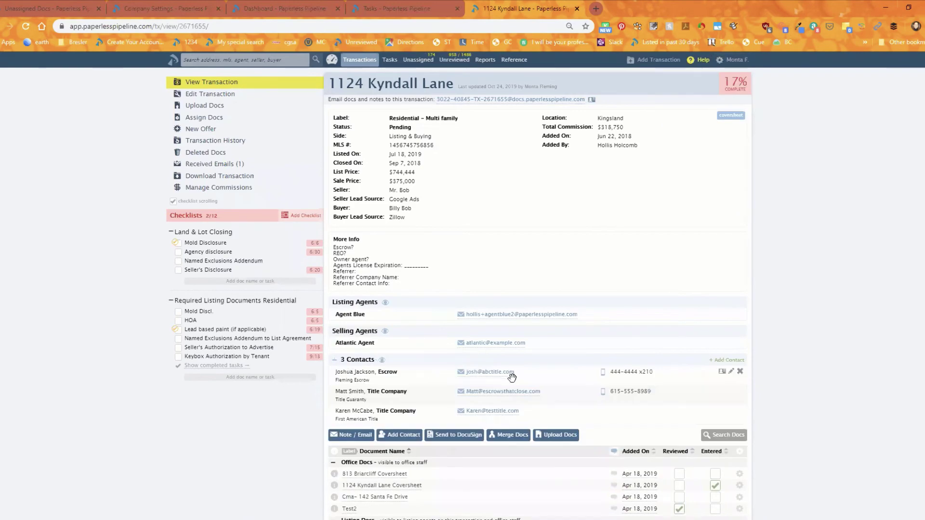
scroll(511, 376, "down", 5)
scroll(413, 332, "up", 1)
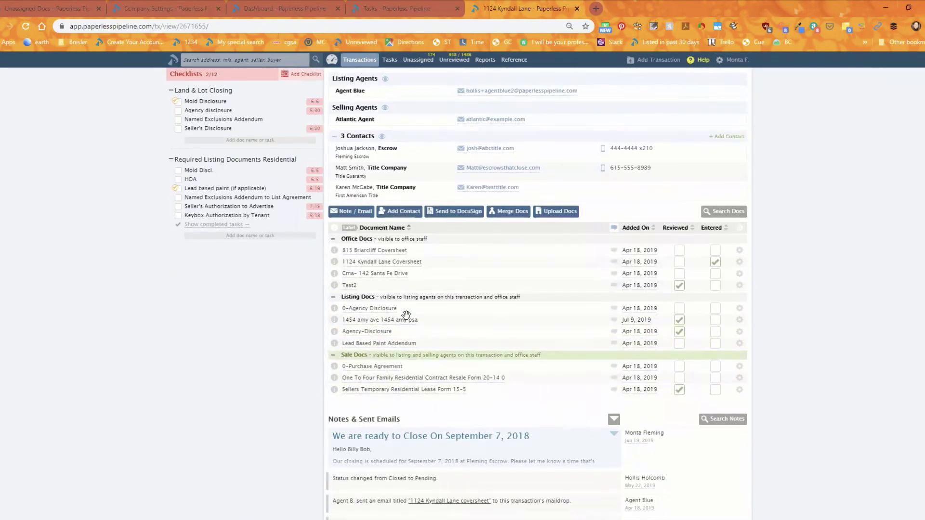
scroll(413, 332, "up", 5)
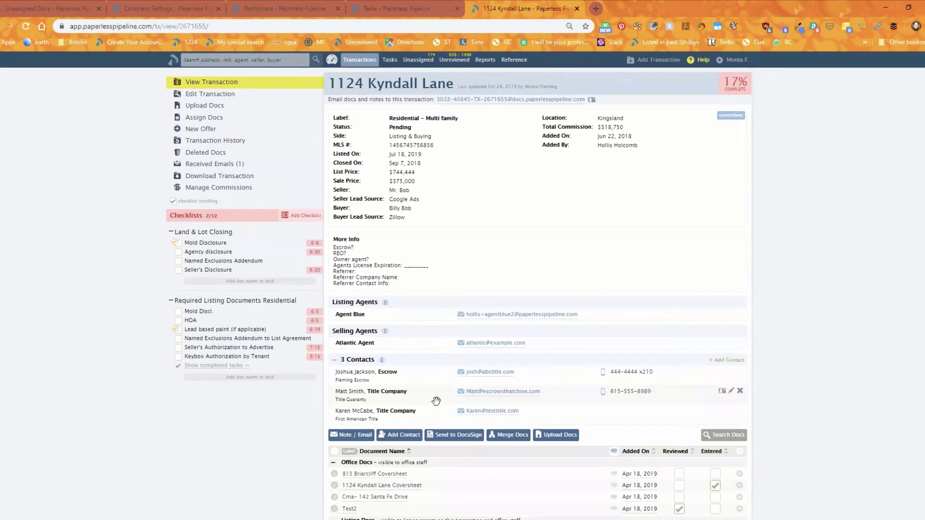
scroll(436, 401, "down", 3)
Step: Open a blank Note / Email compose form on the transaction
left_click(351, 285)
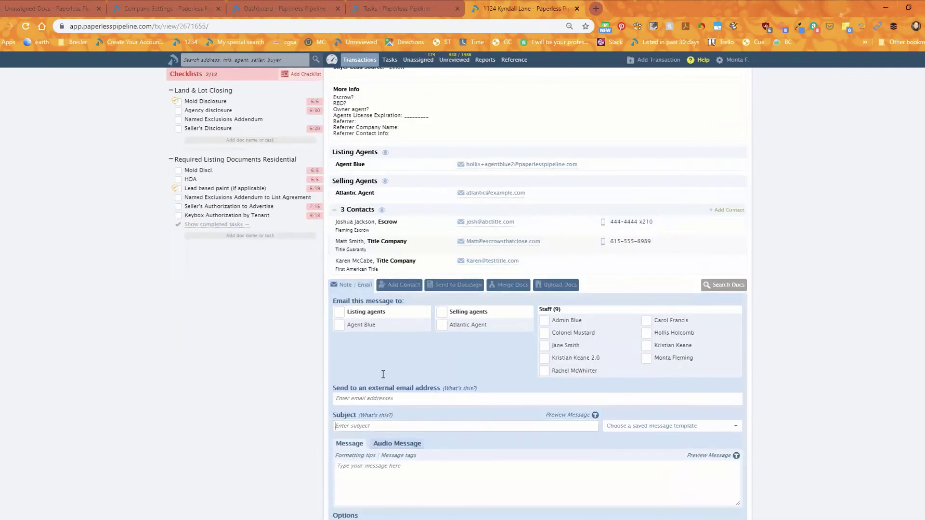
scroll(378, 357, "down", 4)
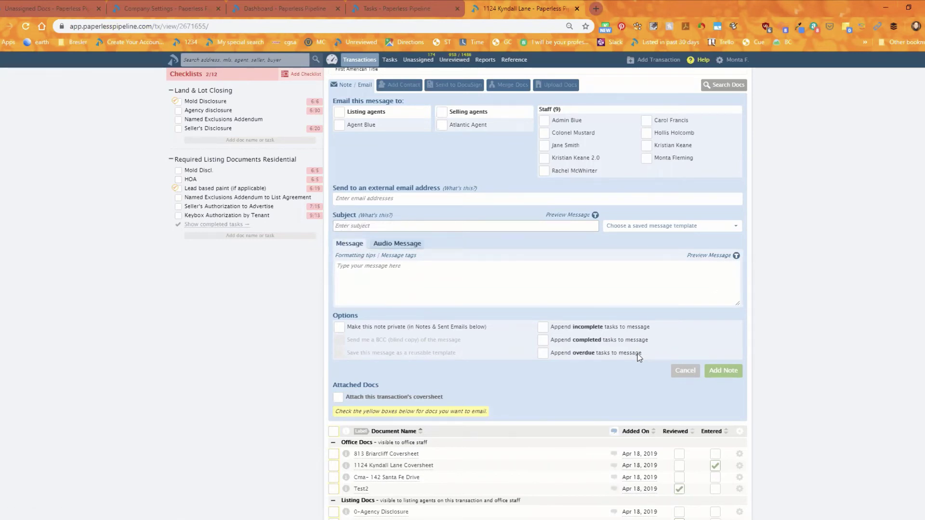
scroll(596, 327, "up", 7)
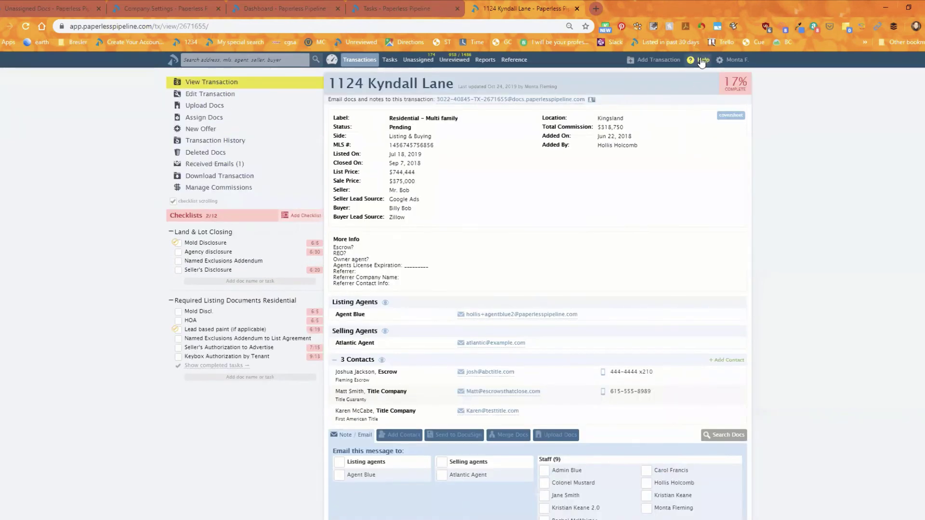
mouse_move(700, 63)
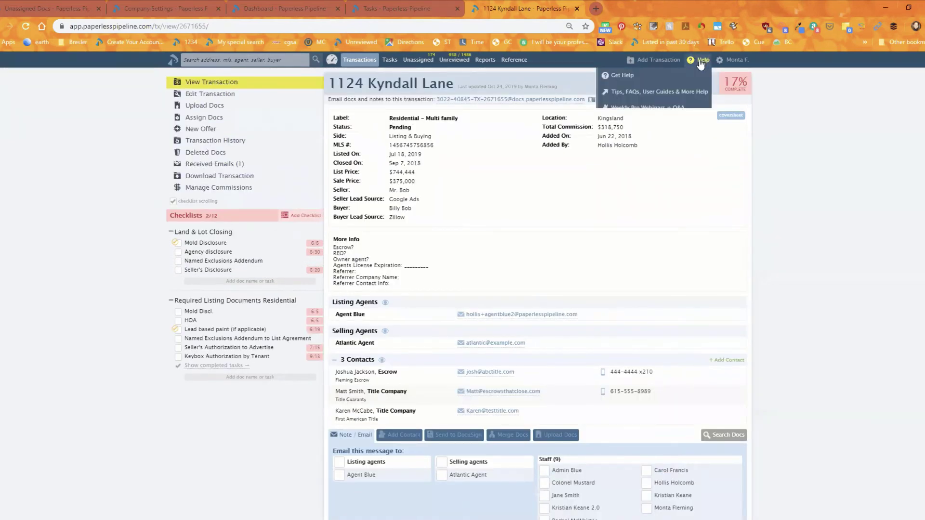
Step: In Contact Support, enter subject 'maildrop' and open the Understanding Maildrop Addresses article
left_click(654, 77)
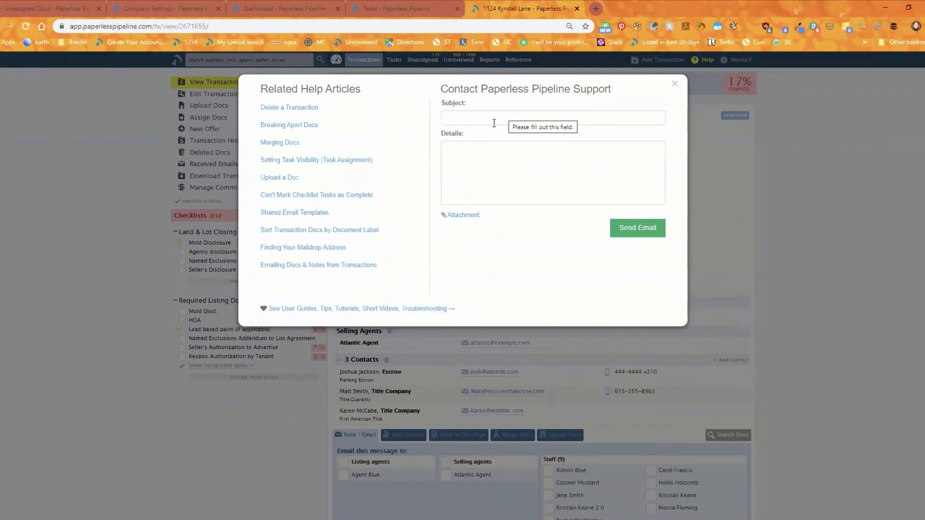
left_click(496, 123)
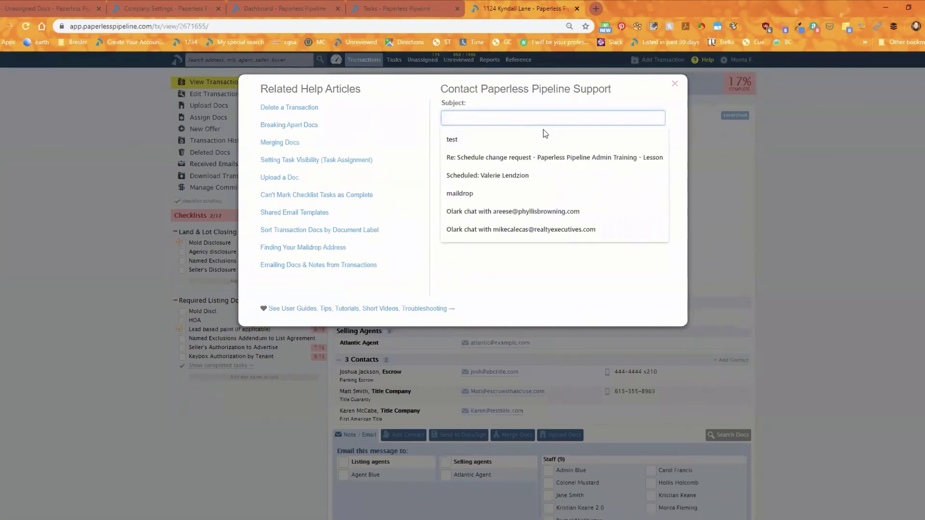
type("maildrop")
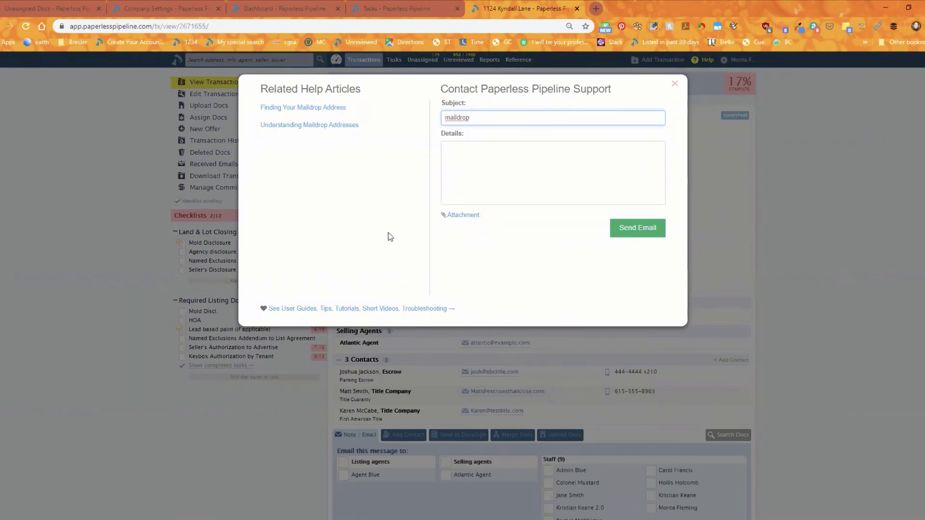
left_click(384, 165)
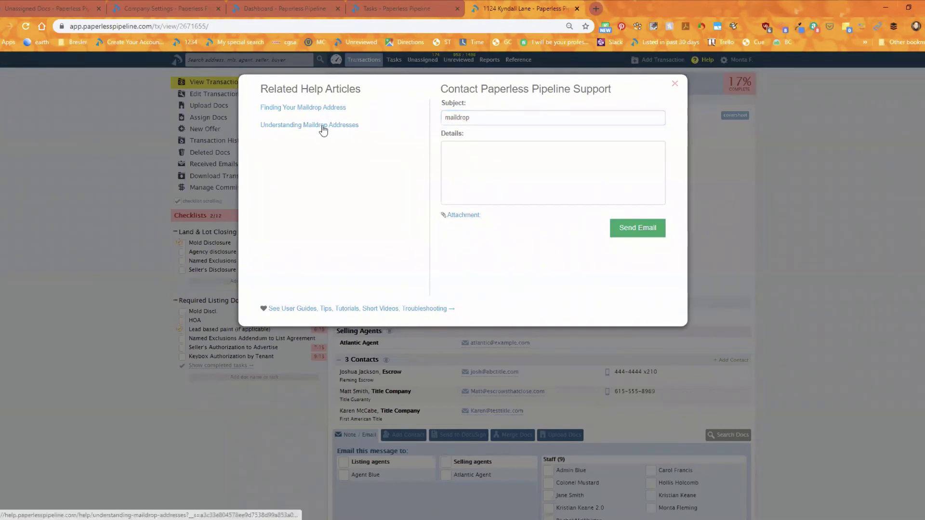
left_click(320, 126)
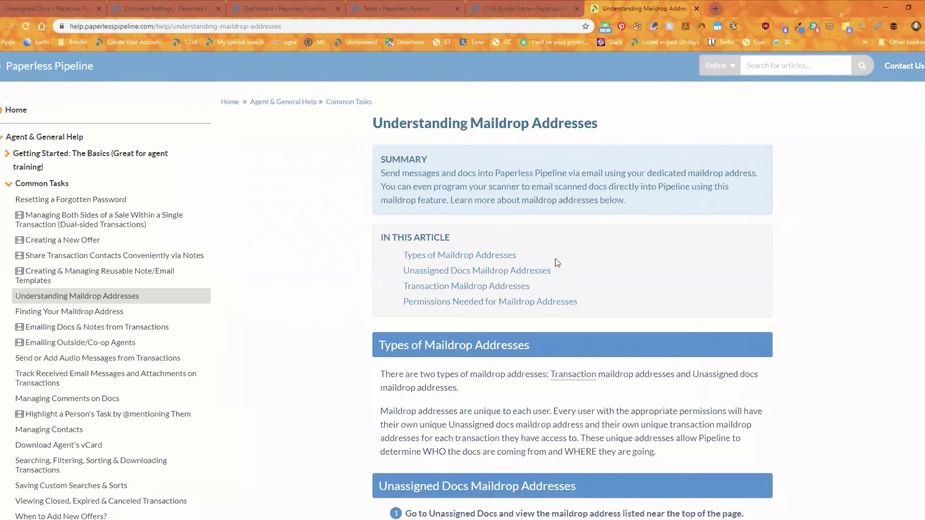
Step: Use the help center search box, then return to the Unassigned Docs tab
left_click(768, 66)
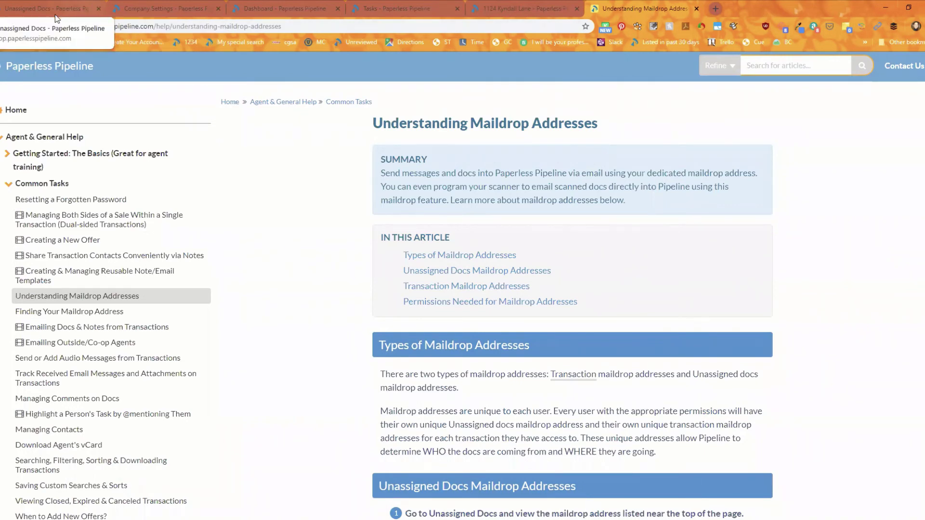
left_click(83, 7)
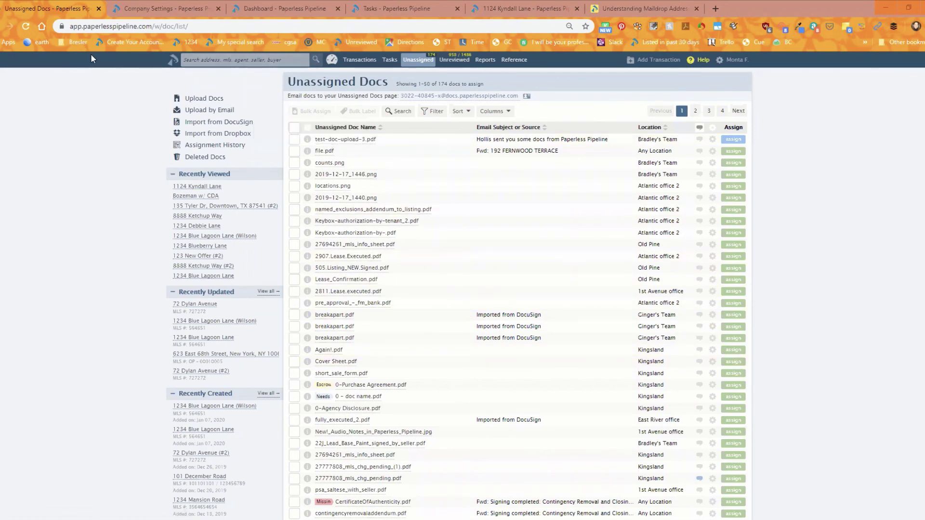
left_click(487, 7)
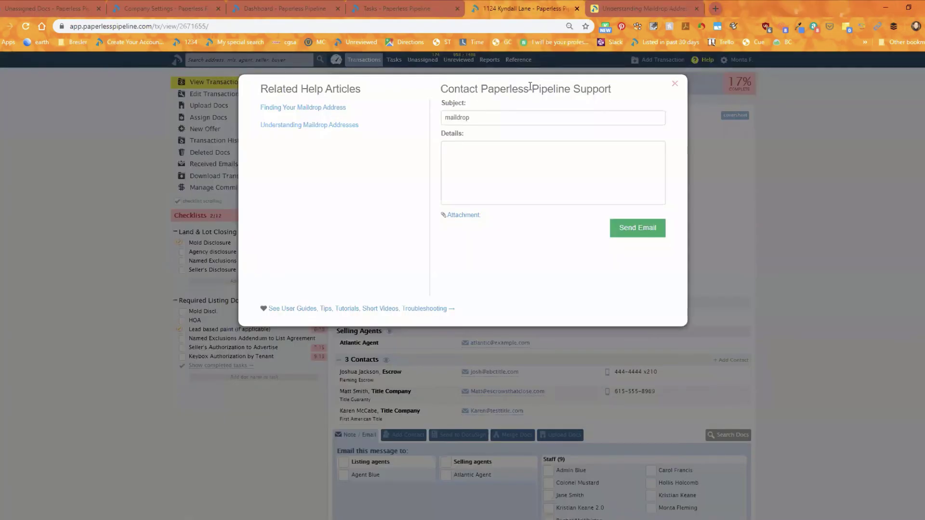
left_click(674, 85)
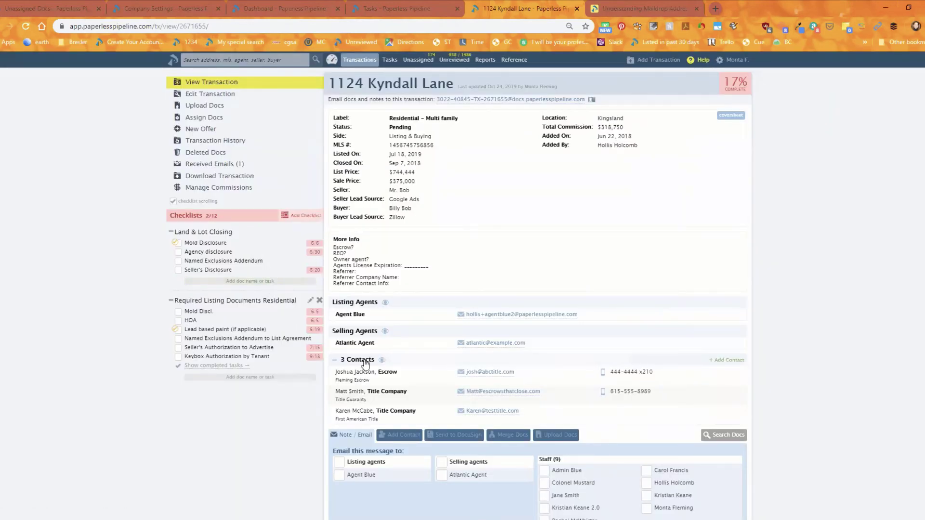
scroll(380, 405, "down", 1)
left_click(351, 385)
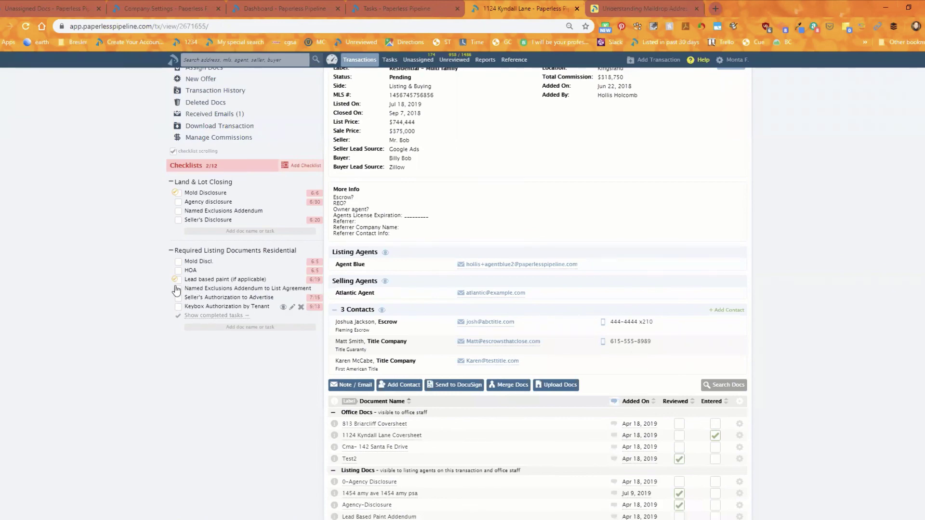
scroll(433, 145, "up", 1)
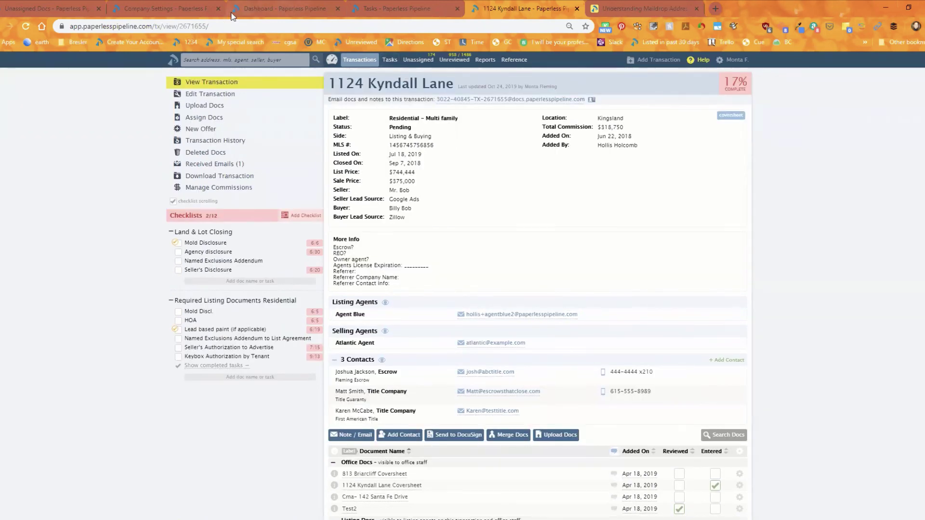
left_click(388, 6)
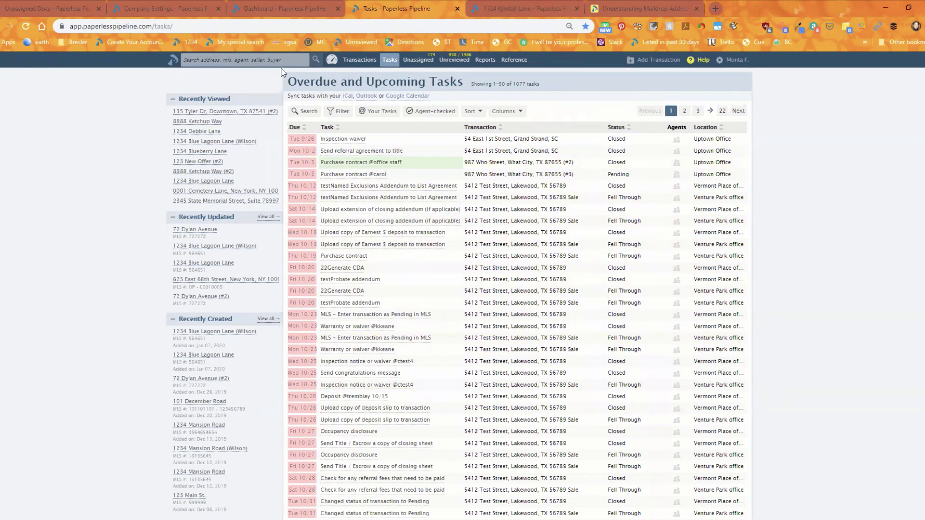
left_click(37, 8)
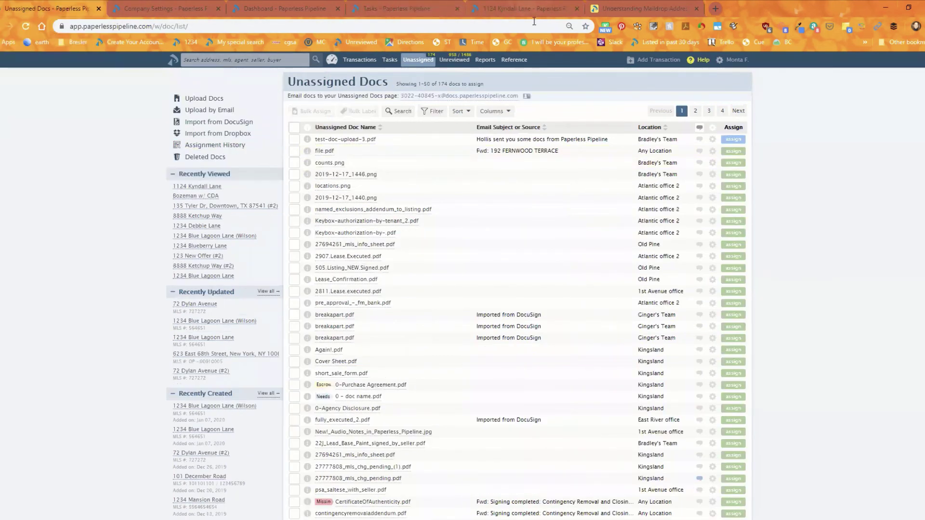
left_click(528, 8)
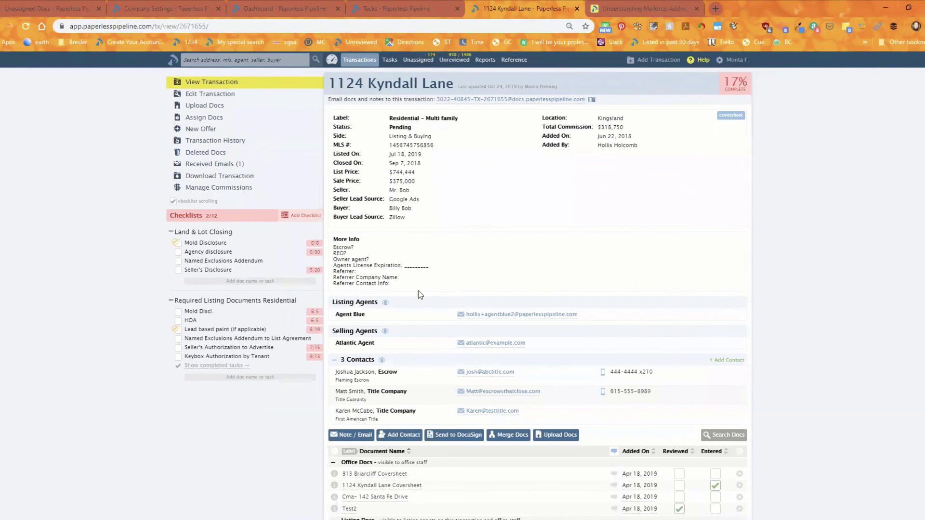
scroll(424, 280, "down", 4)
scroll(429, 308, "up", 4)
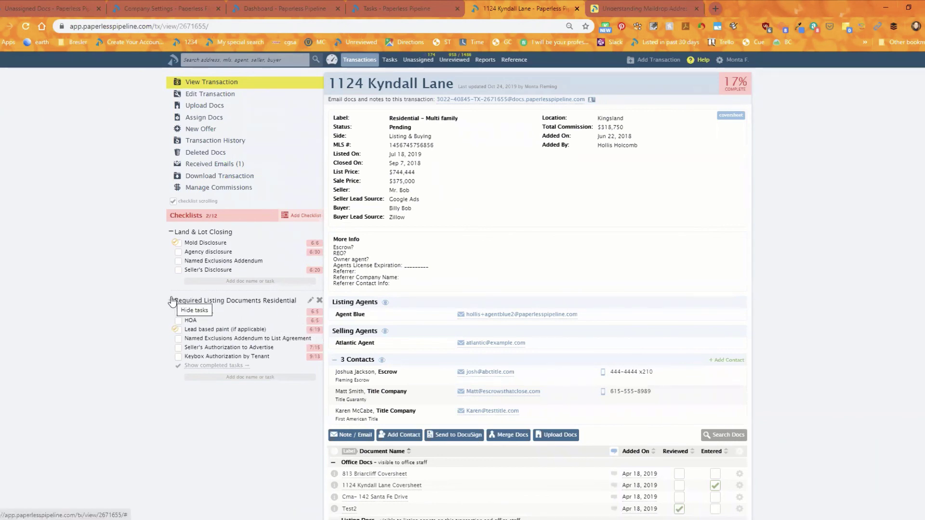
left_click(172, 301)
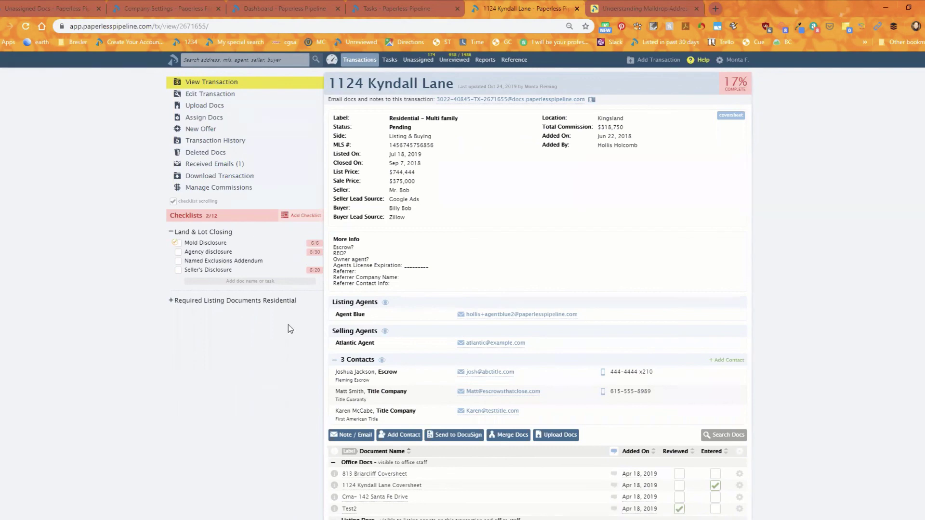
Step: Collapse the 3 Contacts section so the documents sit below the agents, then open the account menu
left_click(334, 360)
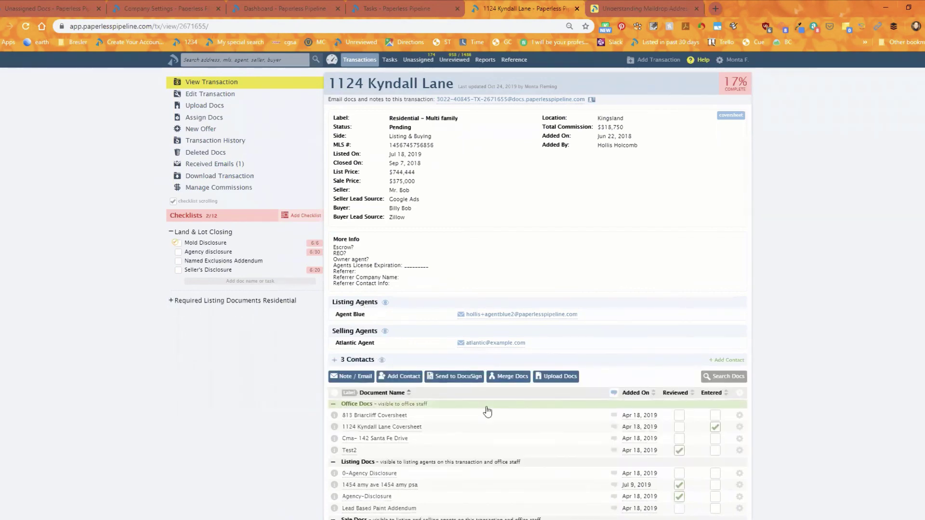
scroll(487, 409, "down", 4)
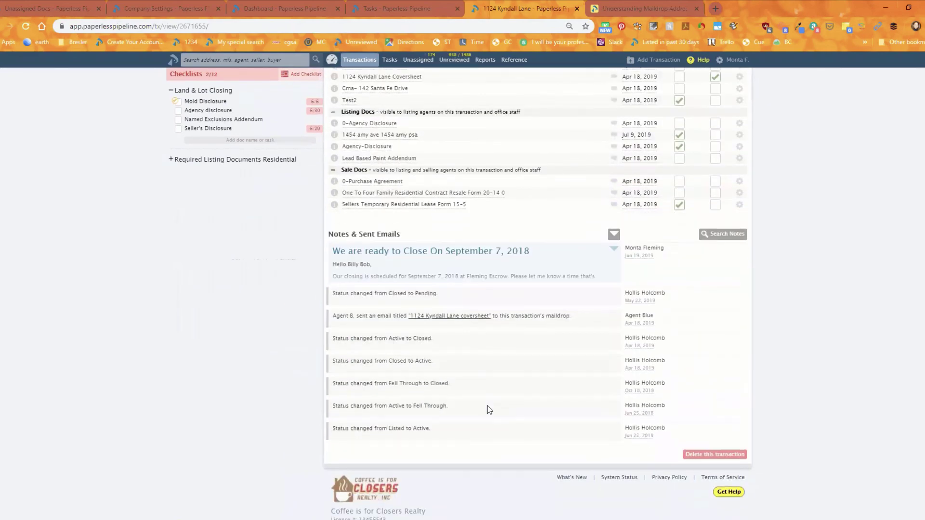
scroll(487, 410, "up", 6)
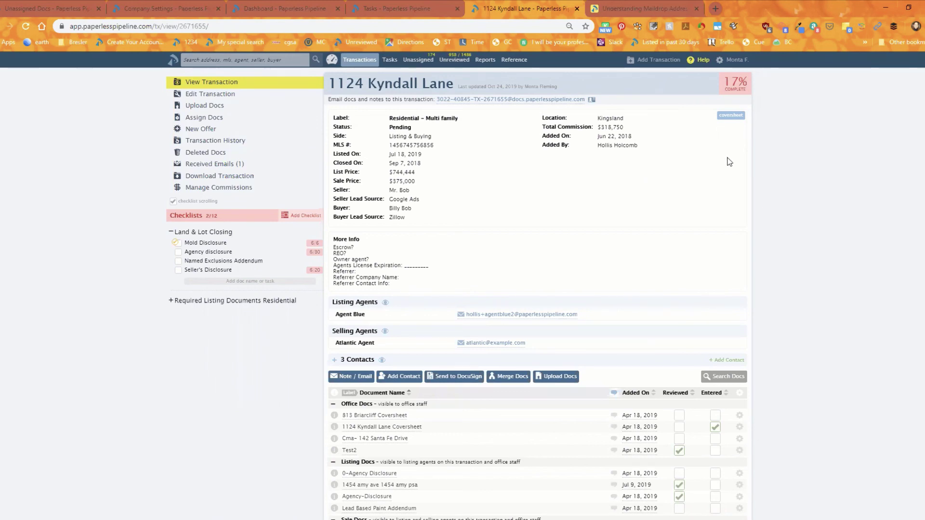
left_click(733, 60)
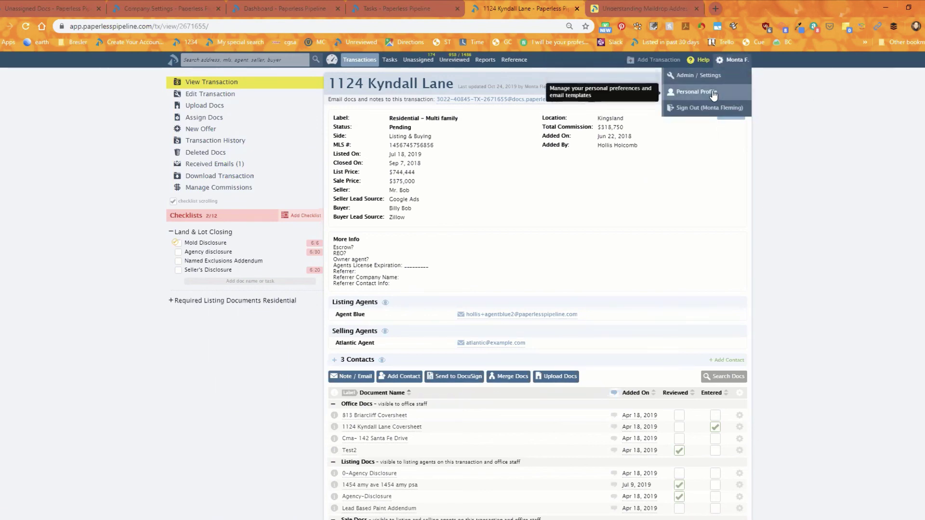
Step: Open Personal Profile and look over its login, contact and notification checkbox settings
left_click(712, 94)
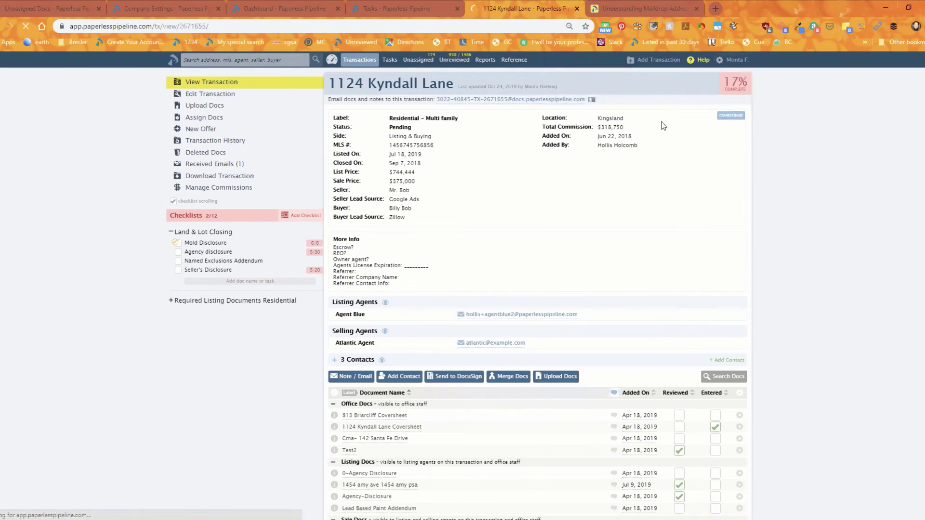
scroll(378, 353, "down", 4)
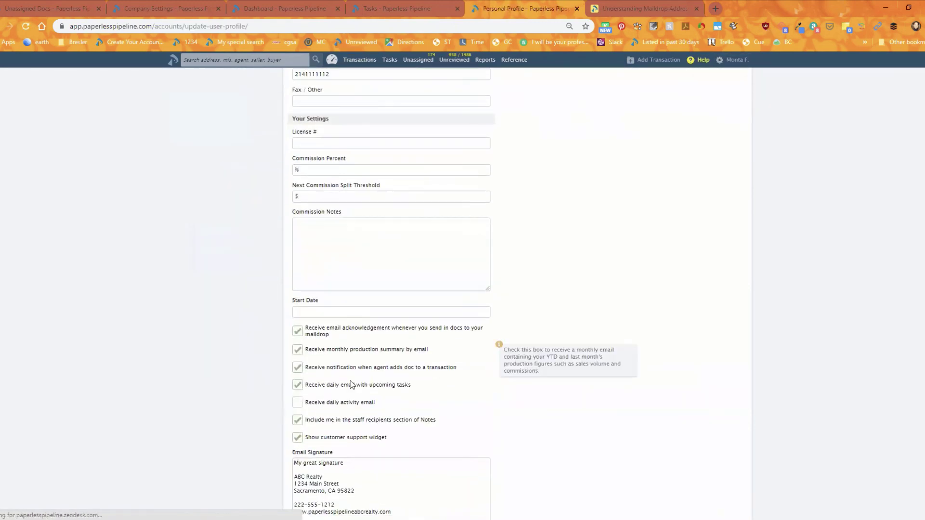
mouse_move(361, 371)
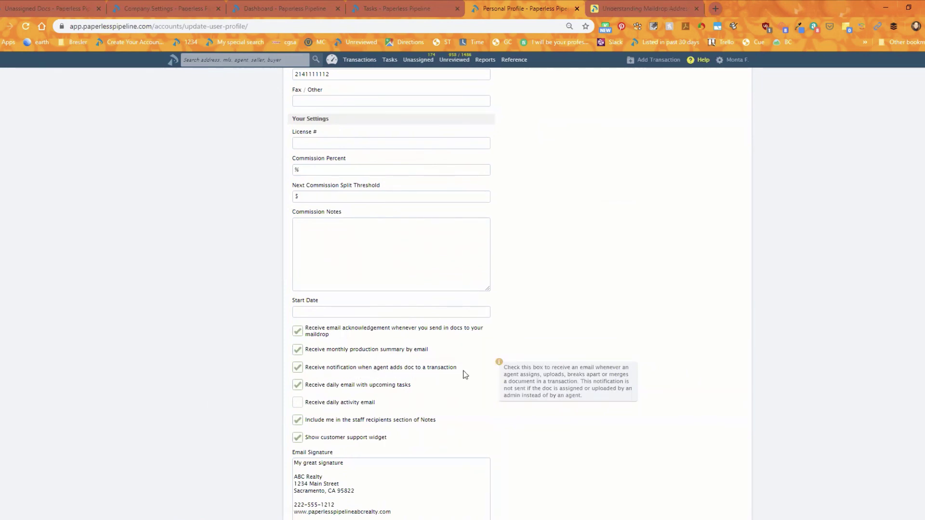
scroll(457, 375, "up", 4)
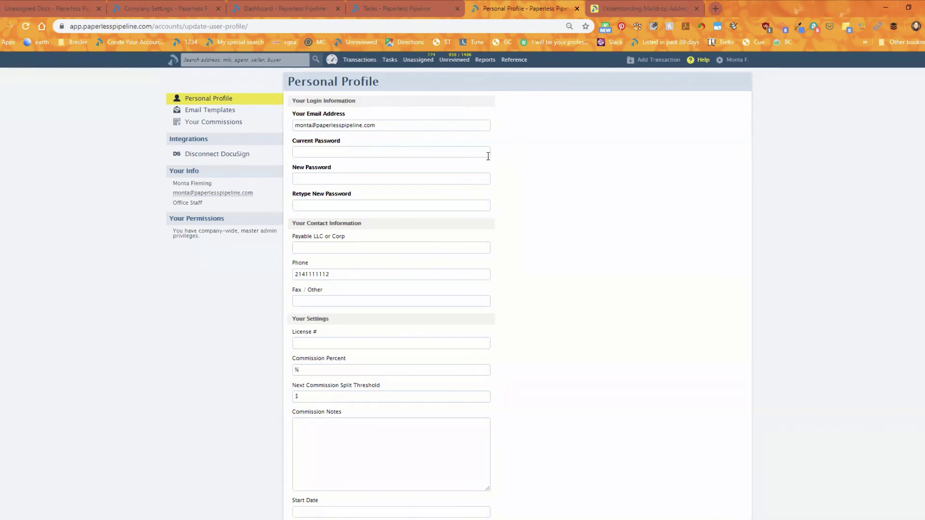
mouse_move(488, 155)
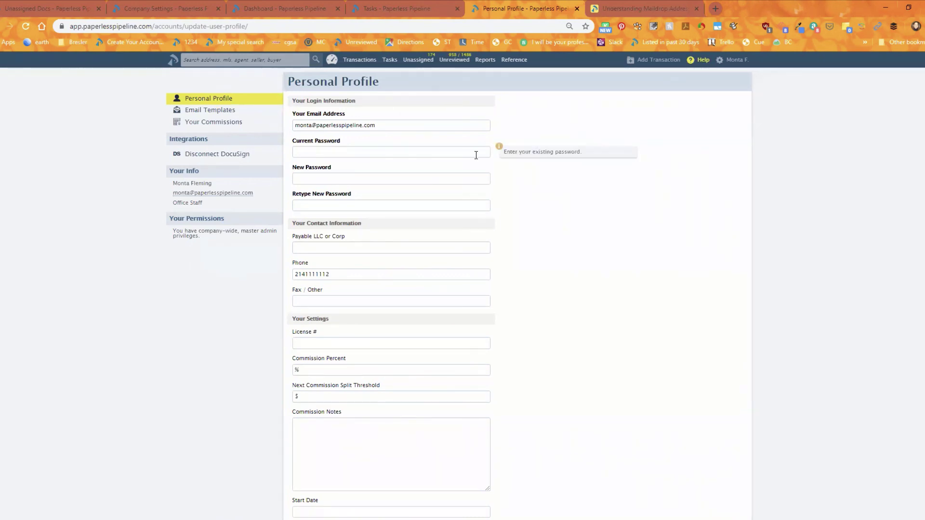